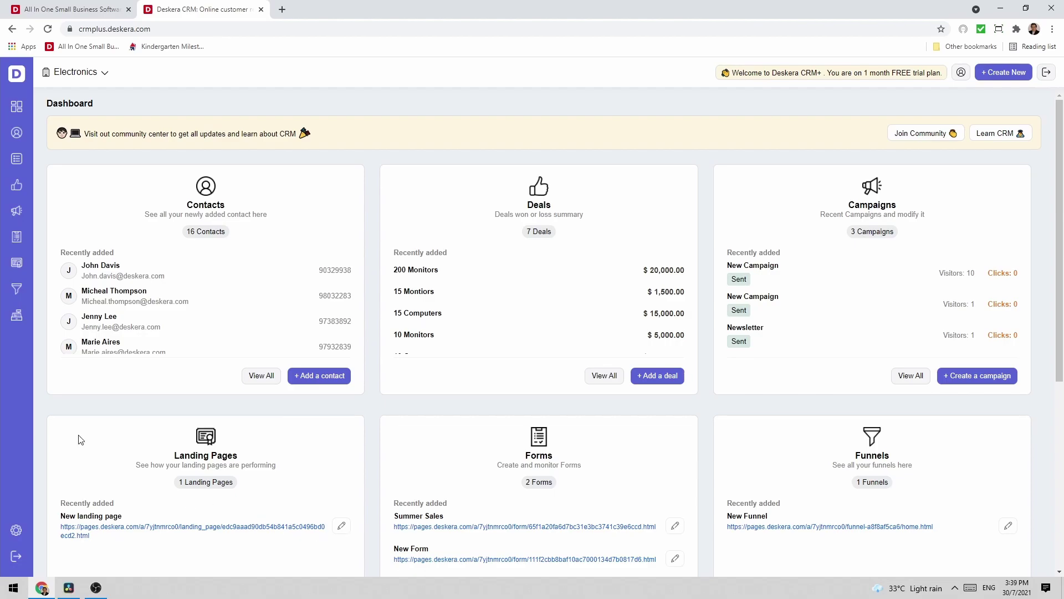
- Open the landing pages list and preview the new-column settings without adding a column
click(16, 265)
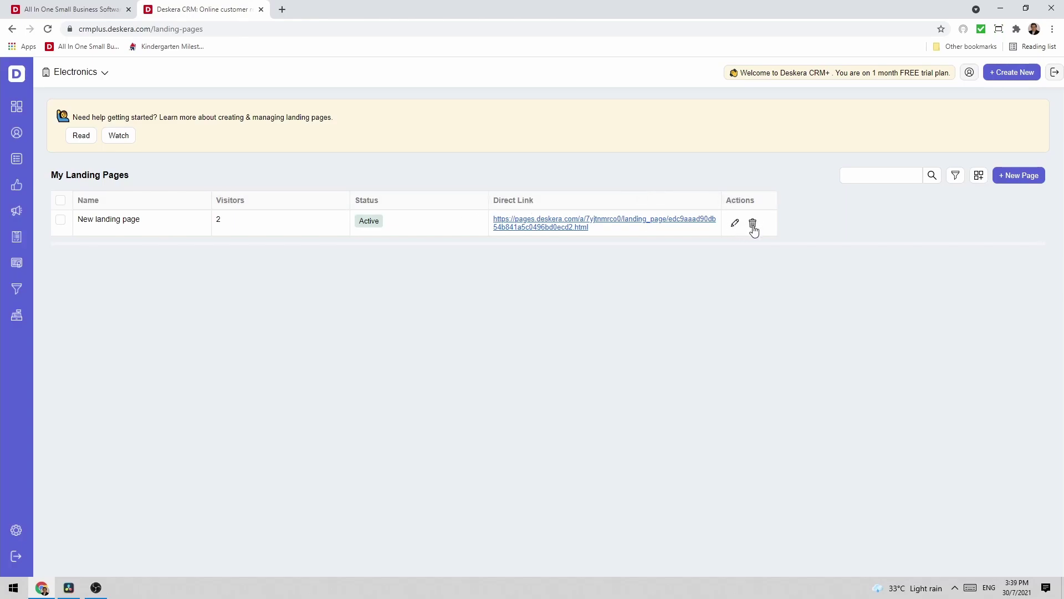
click(980, 176)
click(865, 240)
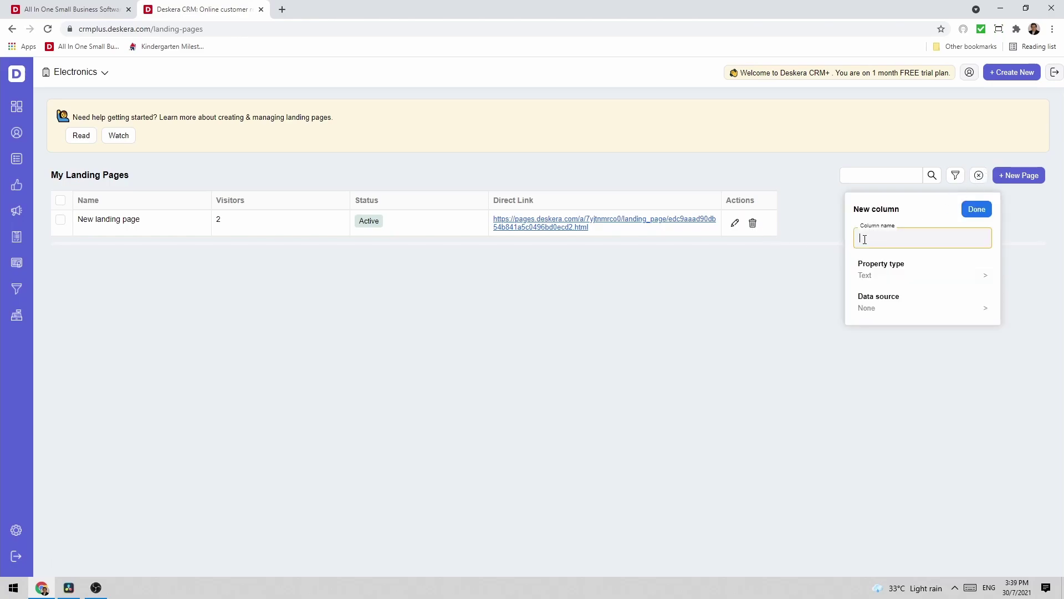
click(912, 275)
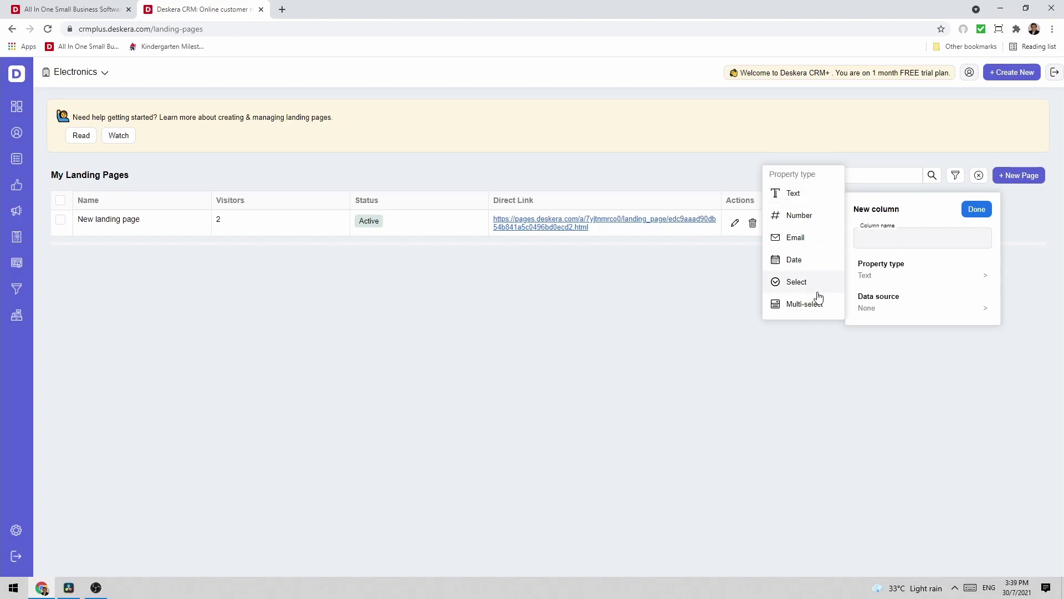
click(839, 367)
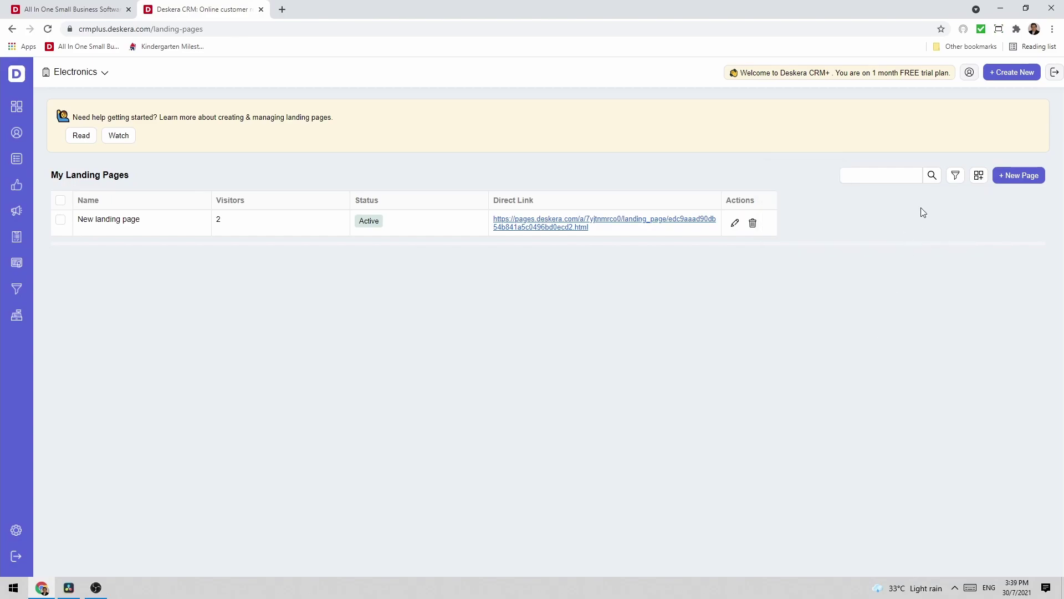
- Look through the landing page filter fields, then close the filter without applying it
click(956, 176)
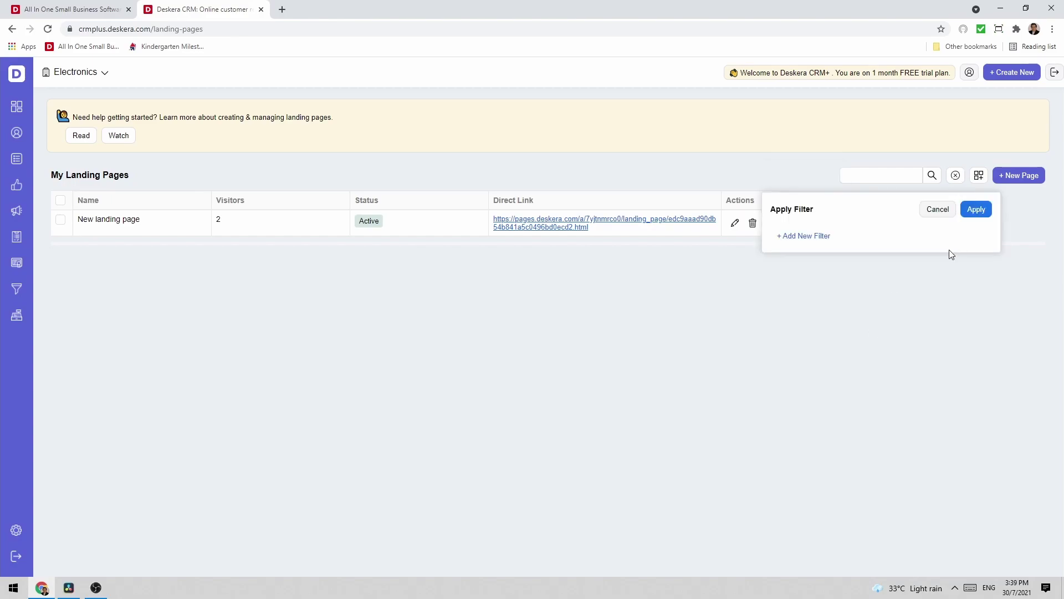
click(816, 240)
click(767, 239)
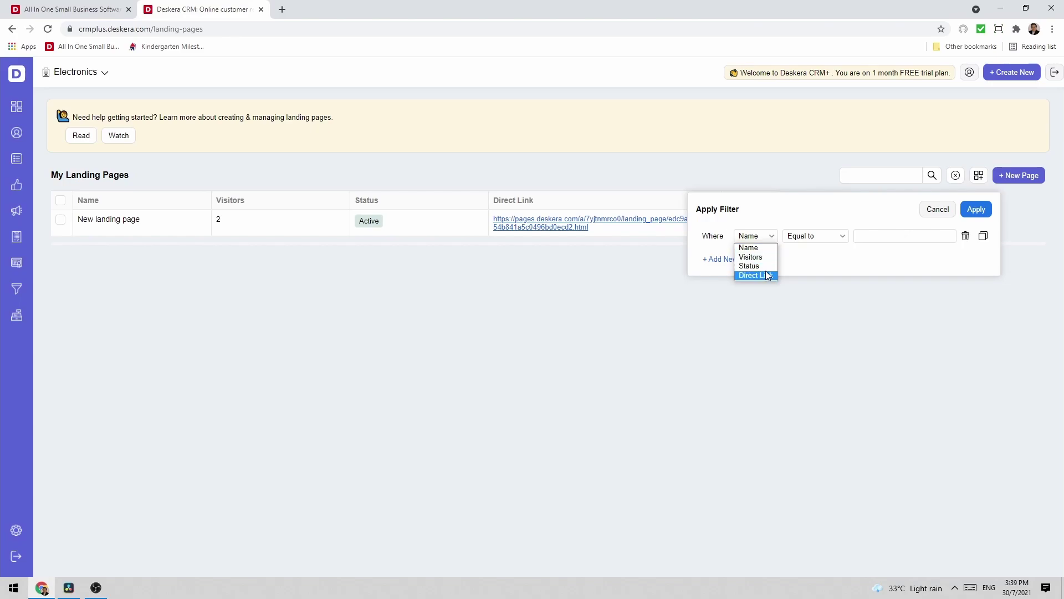
click(775, 315)
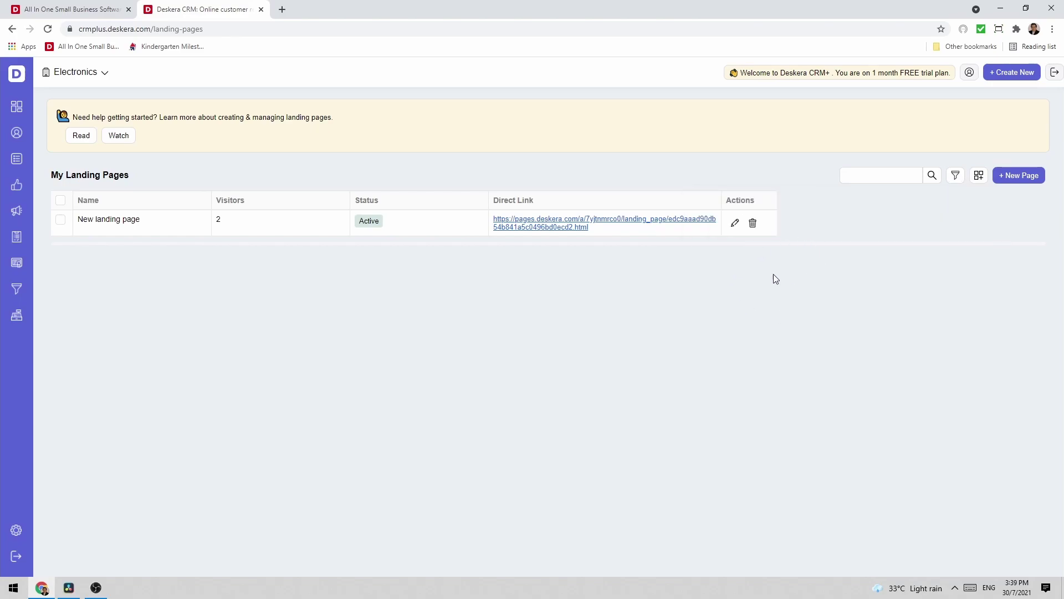
- Start a new landing page from the 'Knowledge is power' template
click(1031, 179)
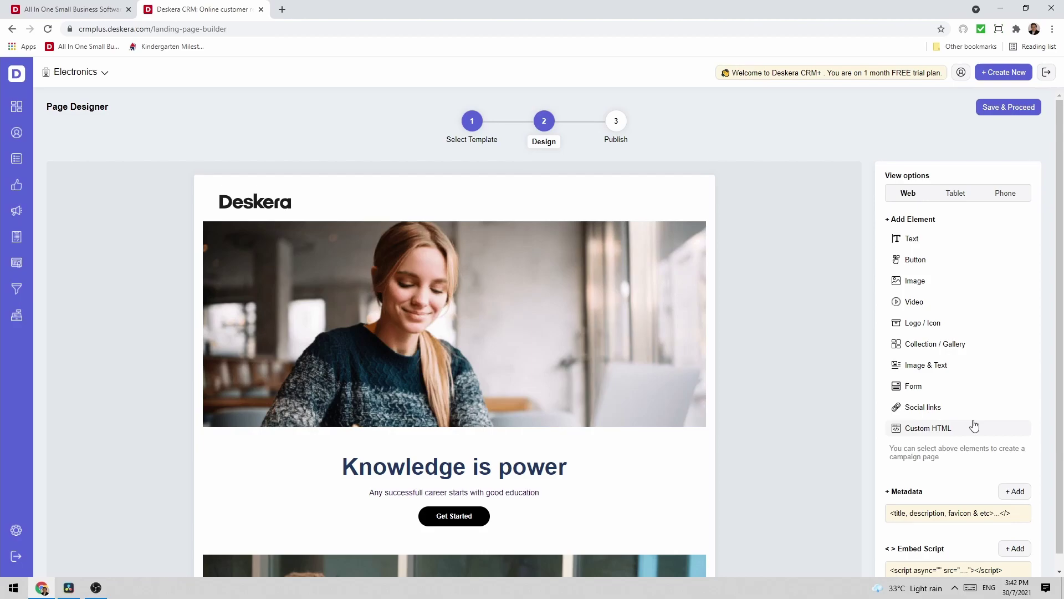
- Replace the top woman photo with an uploaded pink flower image
scroll(801, 456, down, 5)
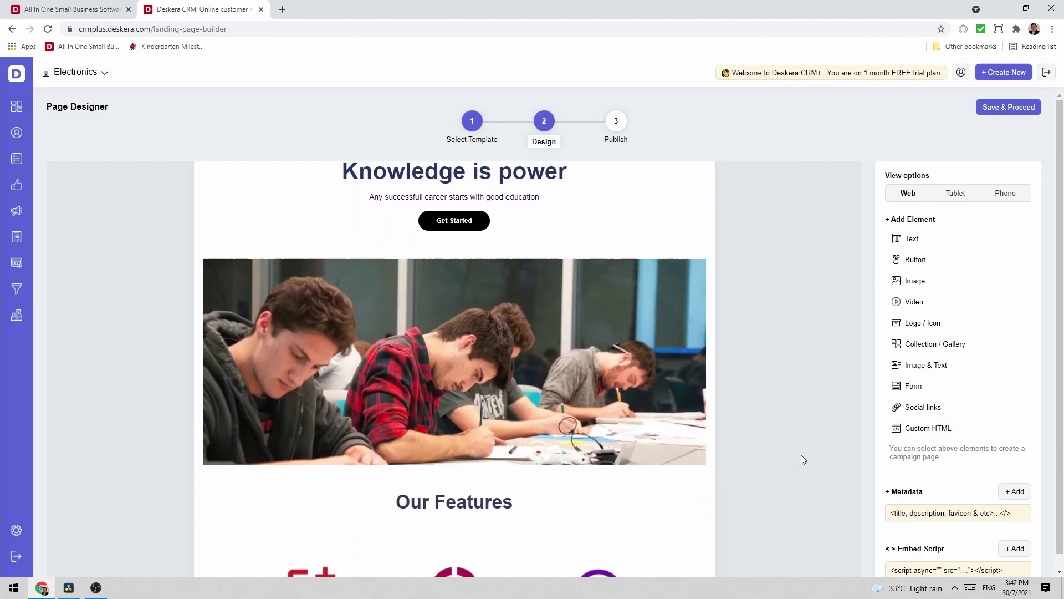
scroll(801, 456, down, 11)
scroll(800, 456, up, 12)
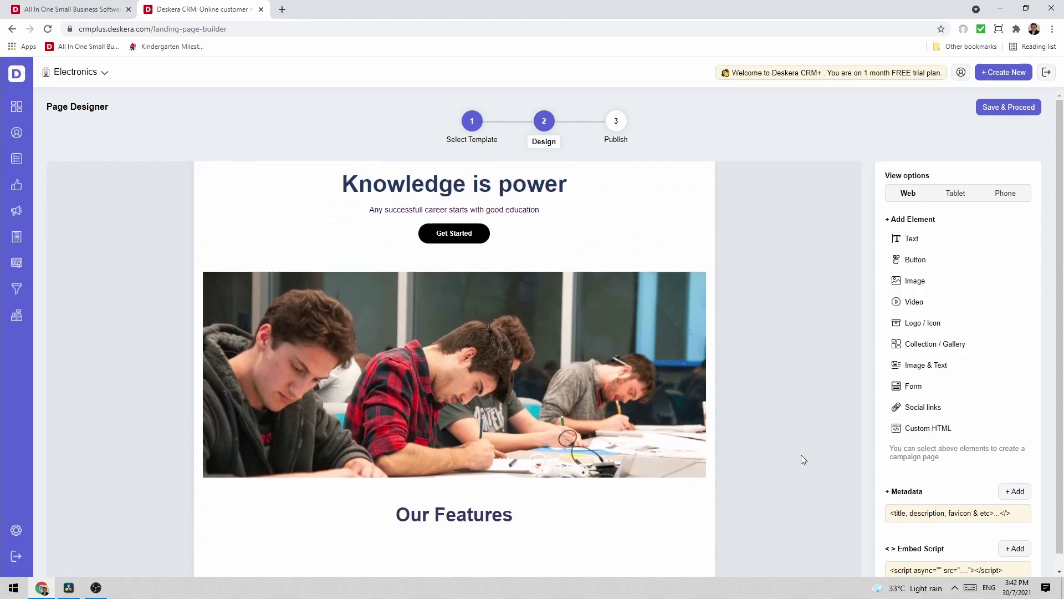
scroll(801, 456, up, 5)
click(589, 361)
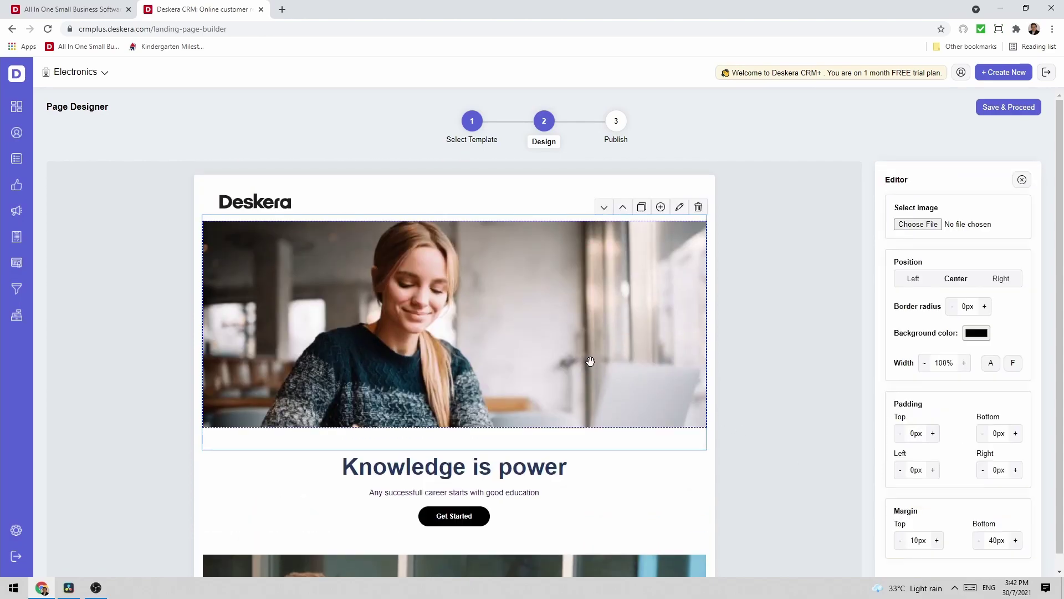
click(920, 224)
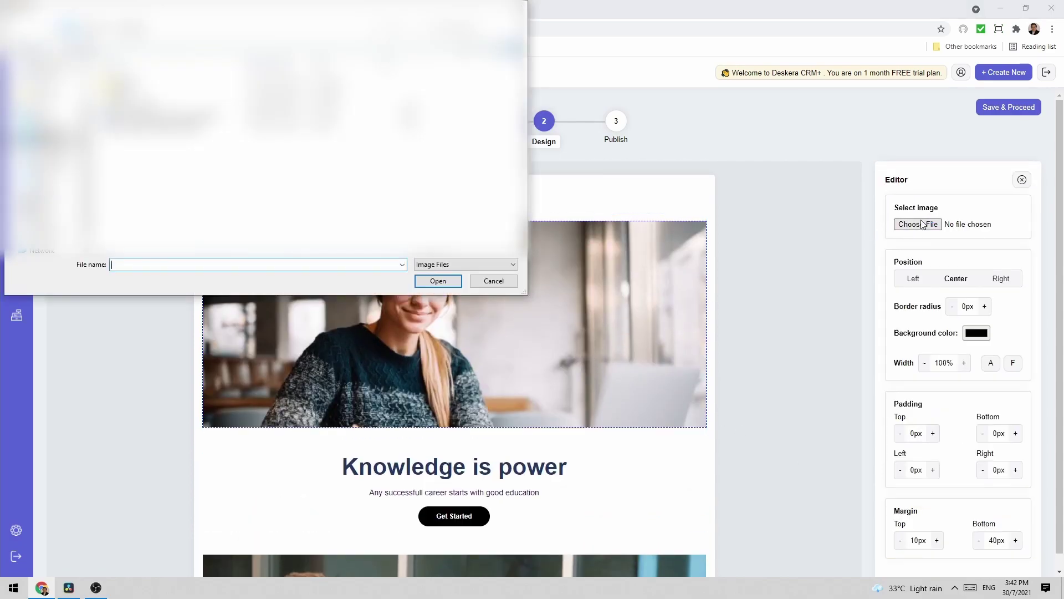
click(209, 132)
click(438, 281)
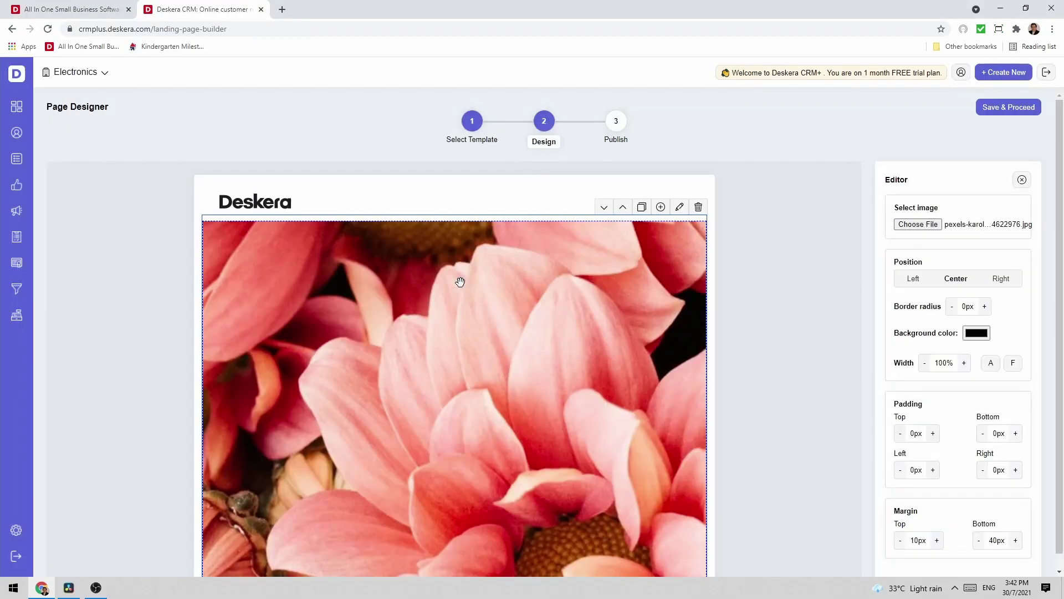
- Change the headline to 'Live is Good!!!' and begin deleting the subtitle line
scroll(460, 281, down, 5)
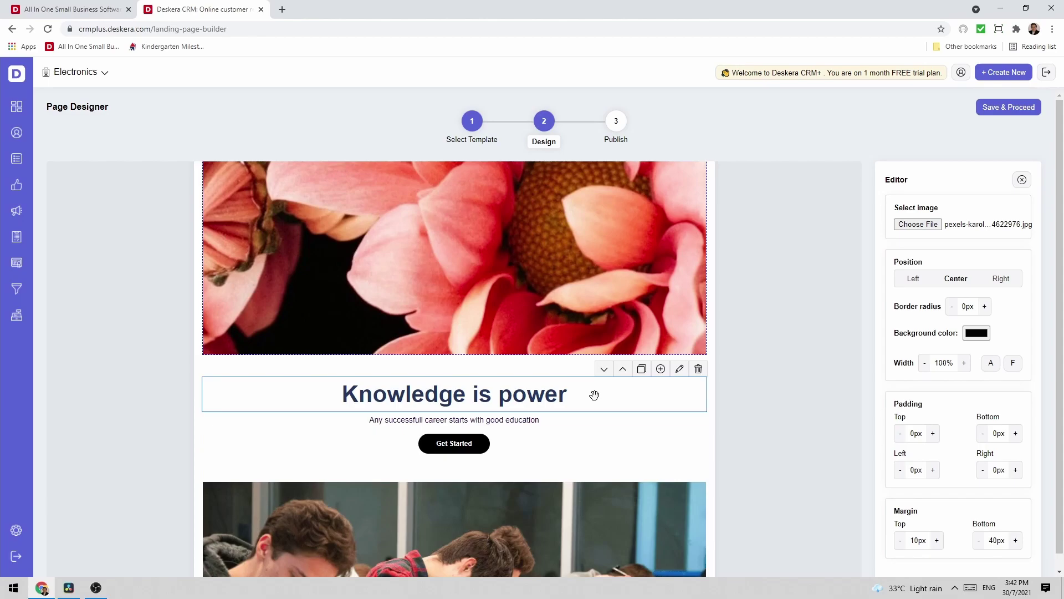
click(595, 394)
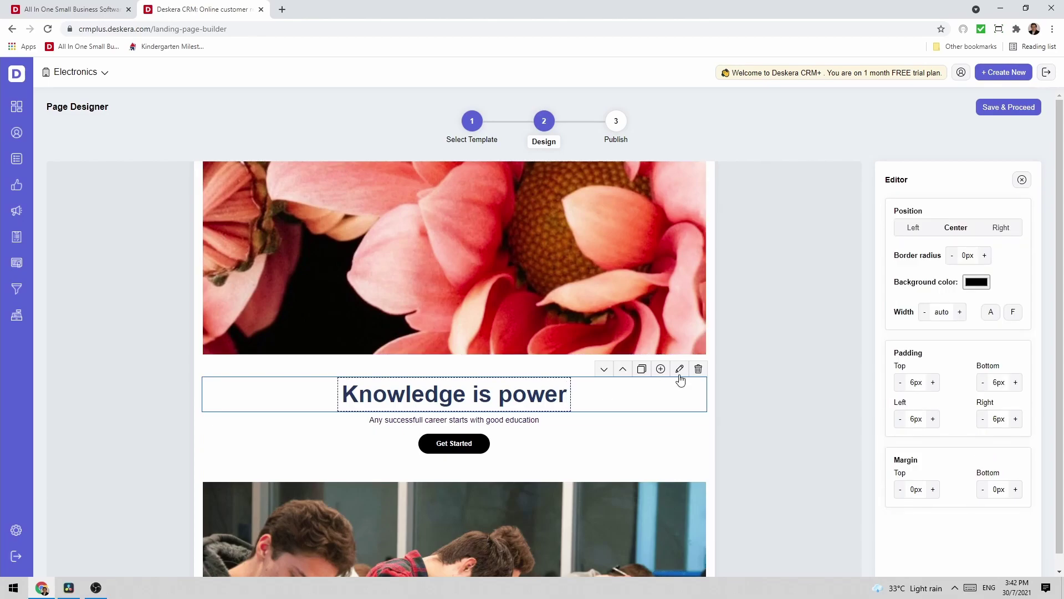
text(\\)
key(BackSpace)
key(BackSpace)
key(BackSpace)
key(BackSpace)
key(BackSpace)
key(BackSpace)
key(BackSpace)
key(BackSpace)
key(BackSpace)
key(BackSpace)
key(BackSpace)
key(BackSpace)
key(BackSpace)
key(BackSpace)
key(BackSpace)
key(BackSpace)
key(BackSpace)
key(BackSpace)
key(BackSpace)
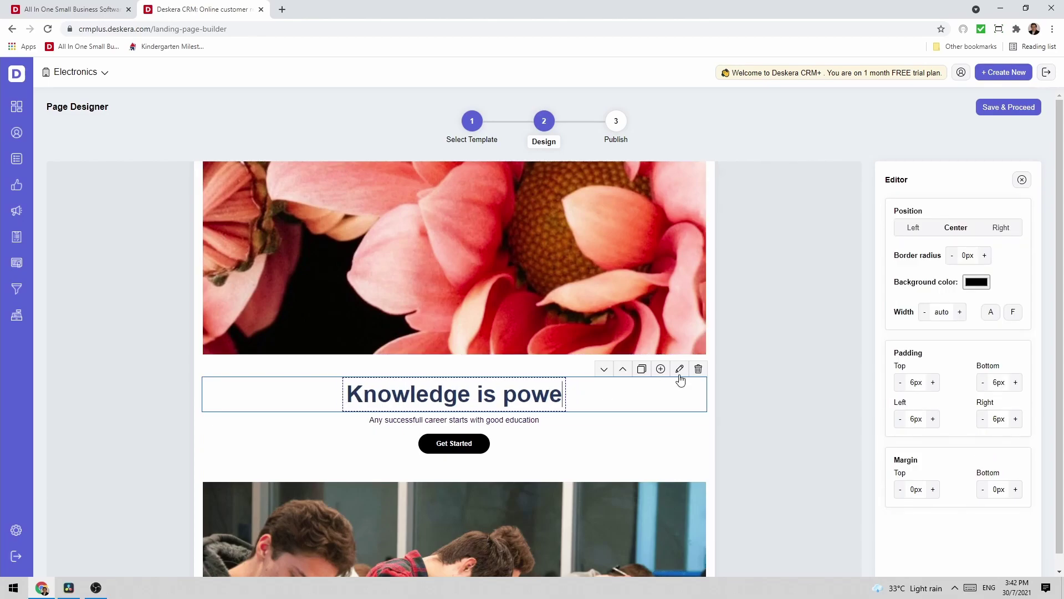
key(BackSpace)
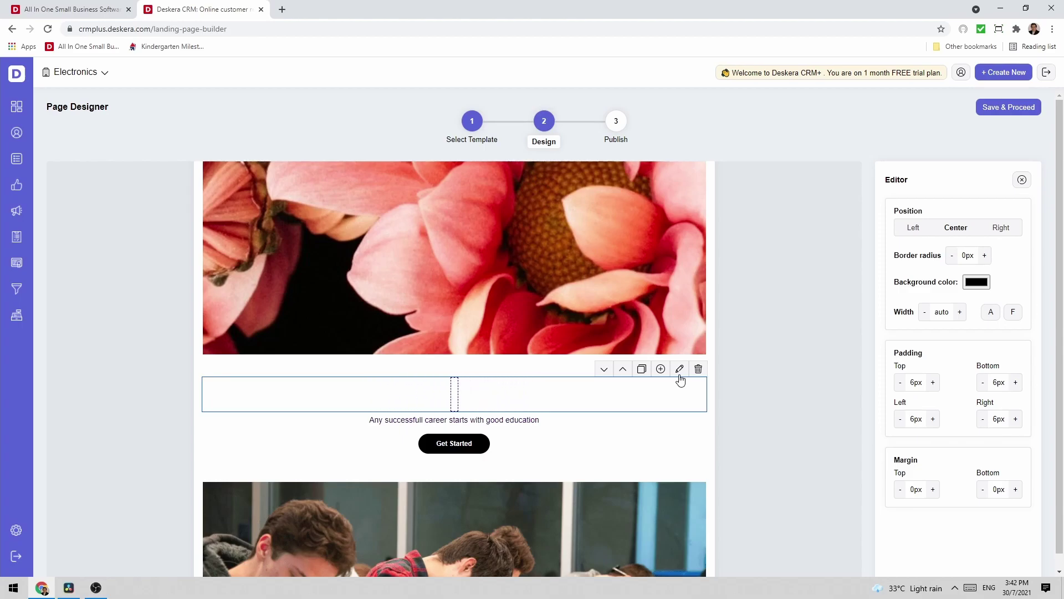
text(Live is GooD)
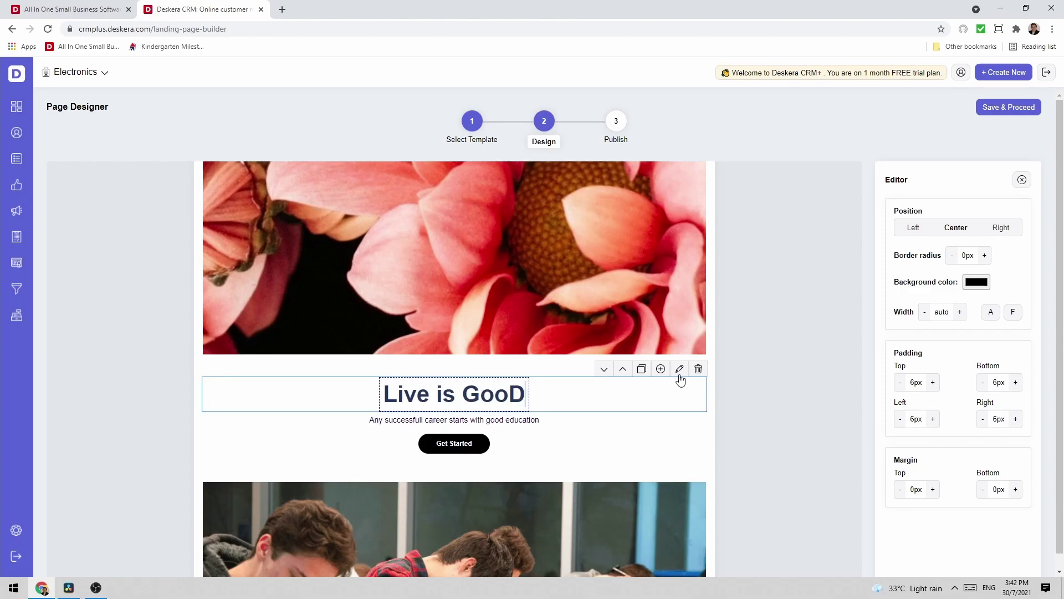
key(BackSpace)
text(d!!!)
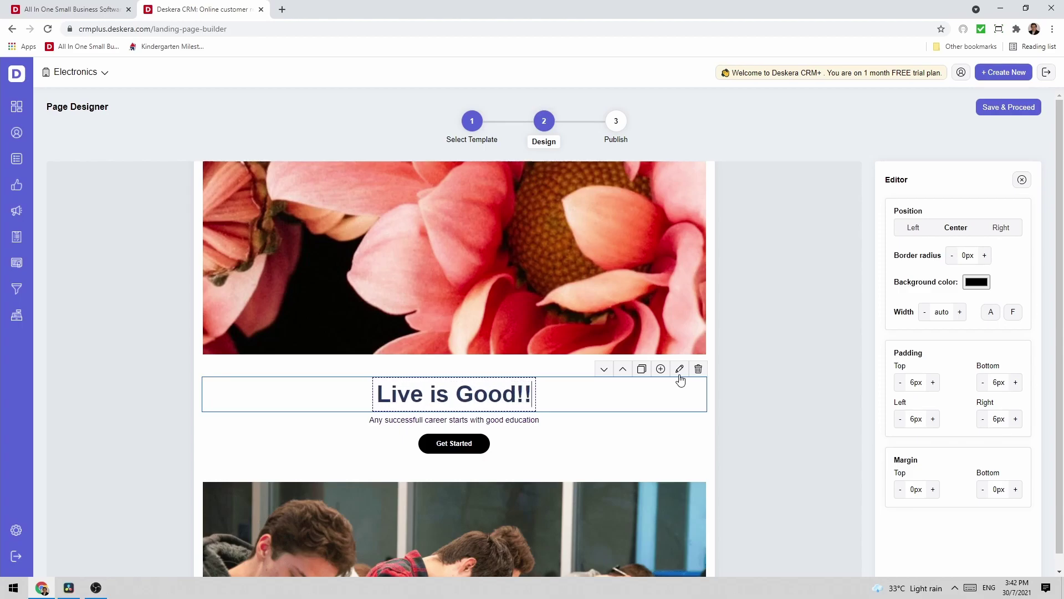
click(579, 416)
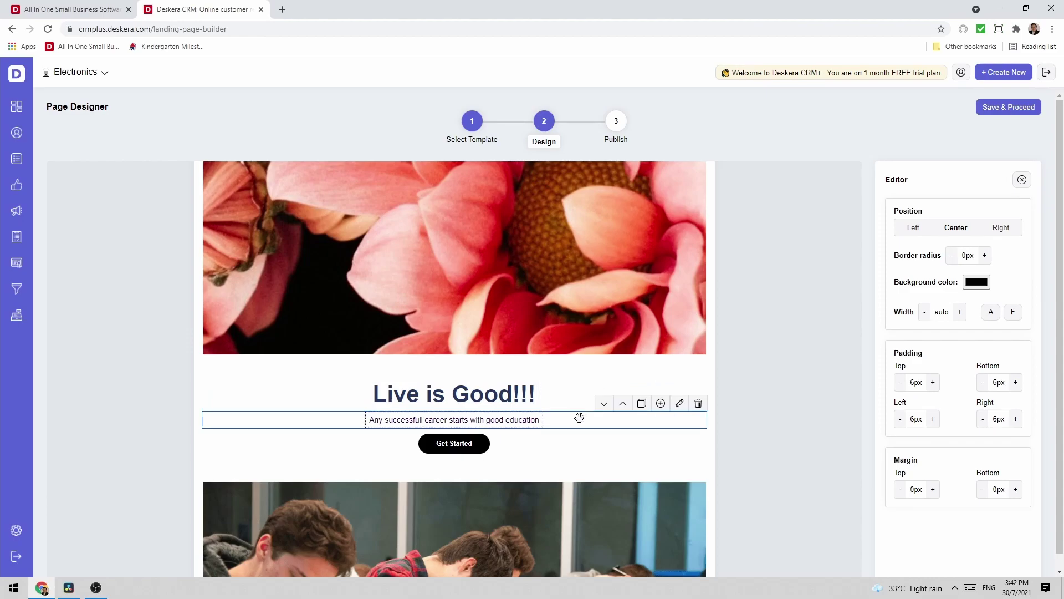
click(699, 407)
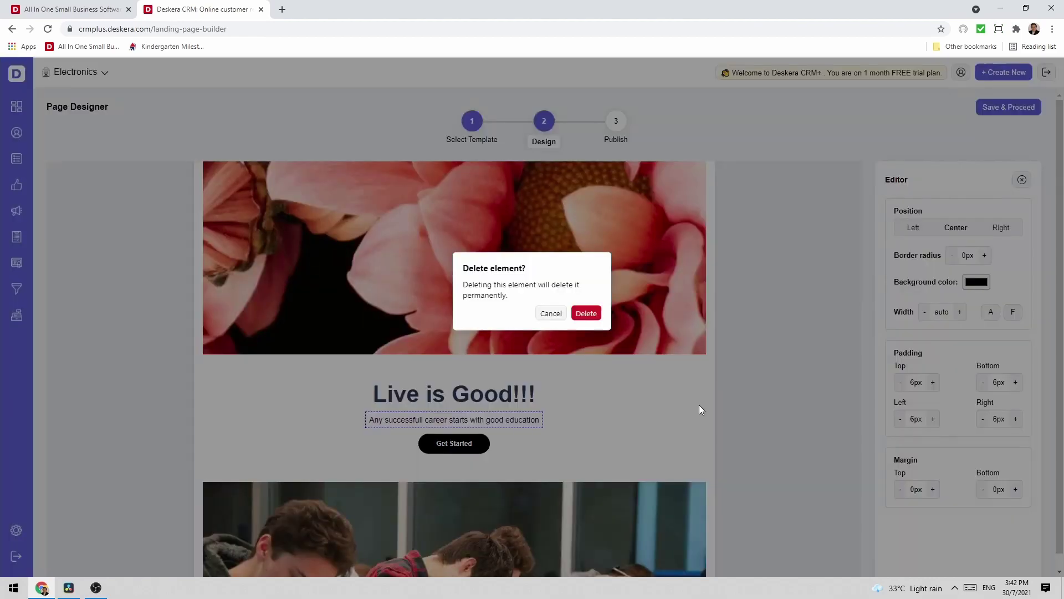
click(596, 312)
click(463, 432)
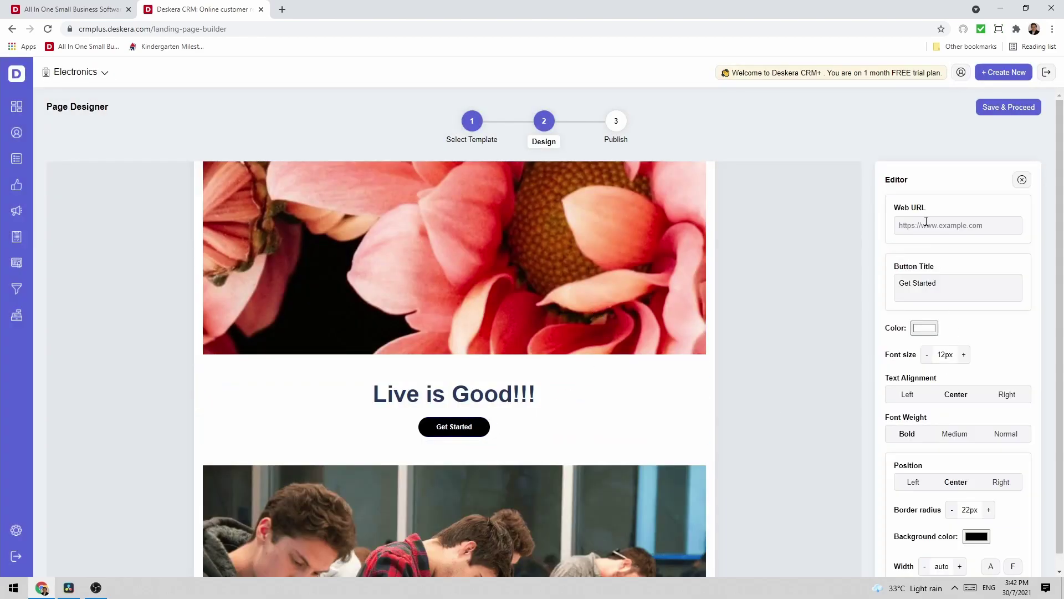
click(898, 228)
text(https)
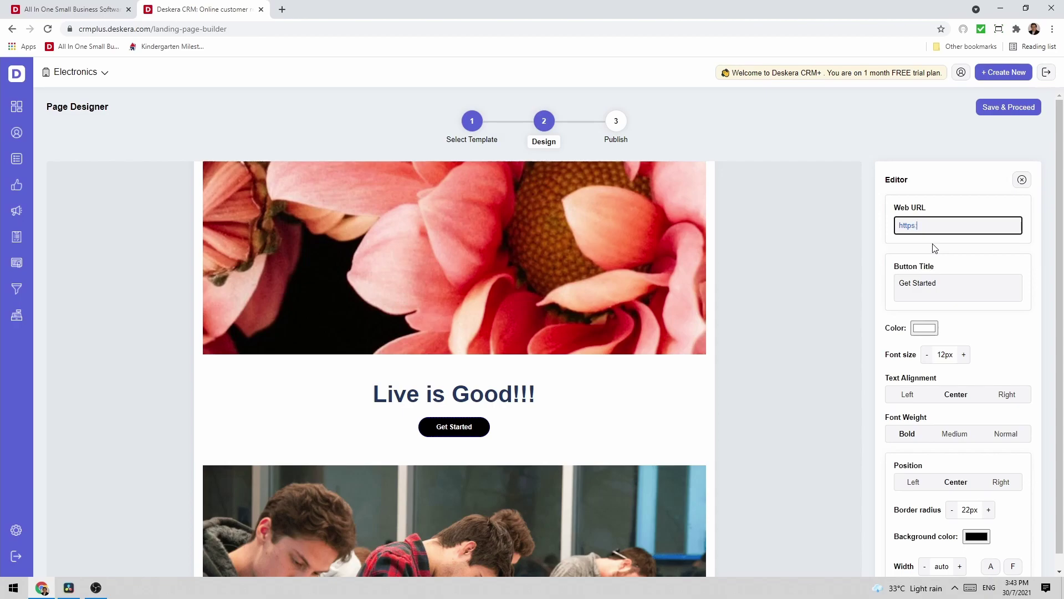
text(://deskera.com)
click(953, 283)
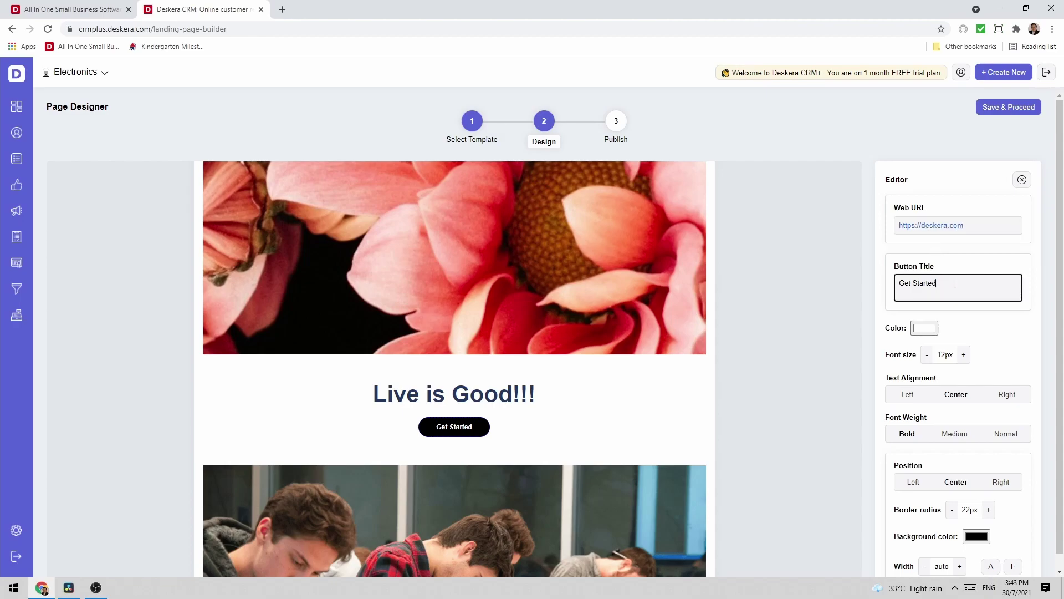
drag(955, 283, 883, 283)
text(Go to Deskera)
- Make the button text colour bright green (0,255,76)
click(922, 328)
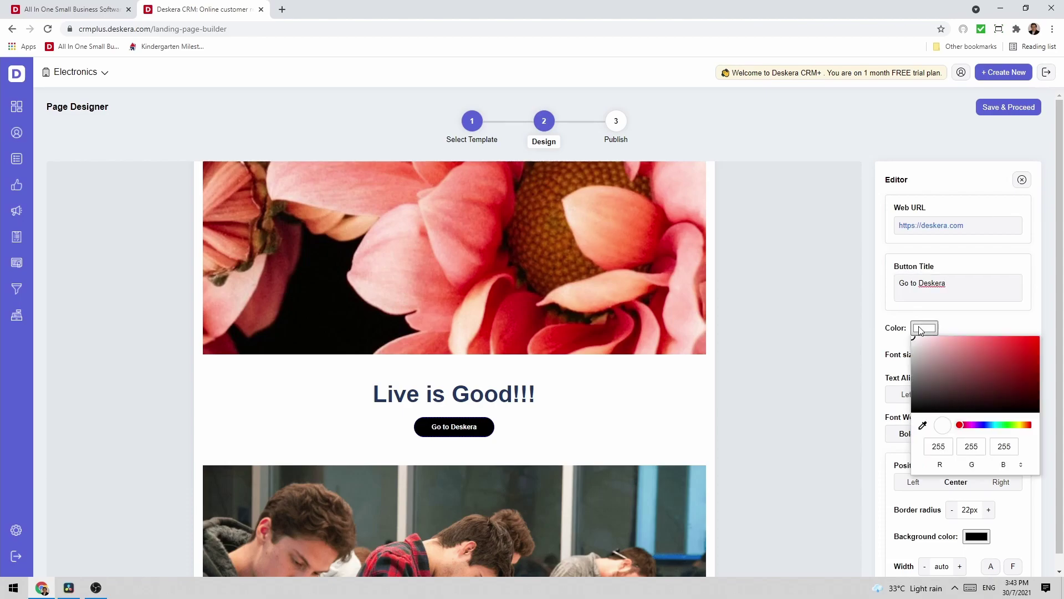
drag(961, 425, 1004, 425)
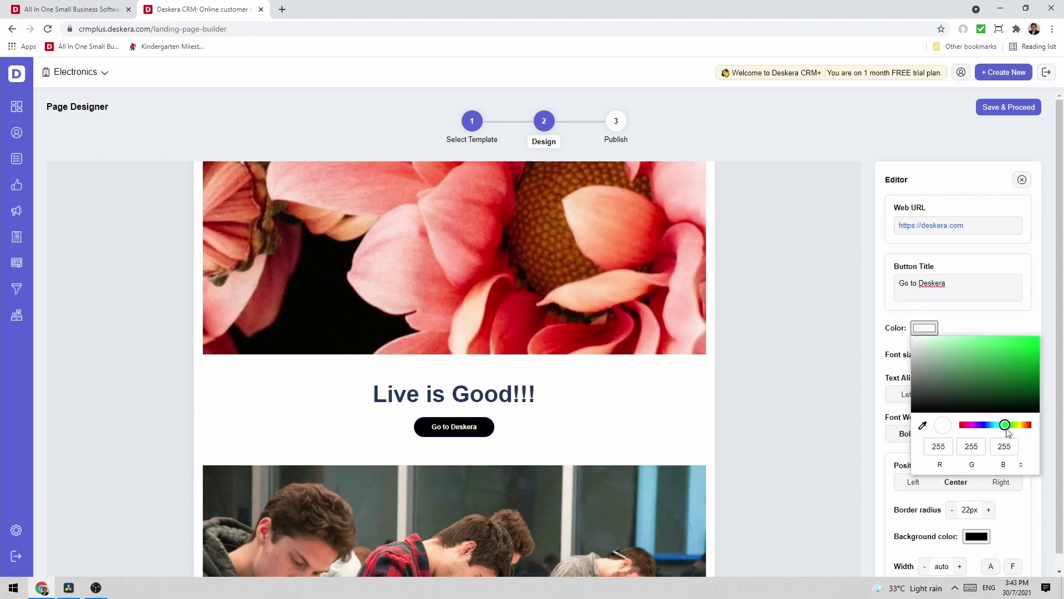
click(950, 359)
drag(950, 359, 1062, 333)
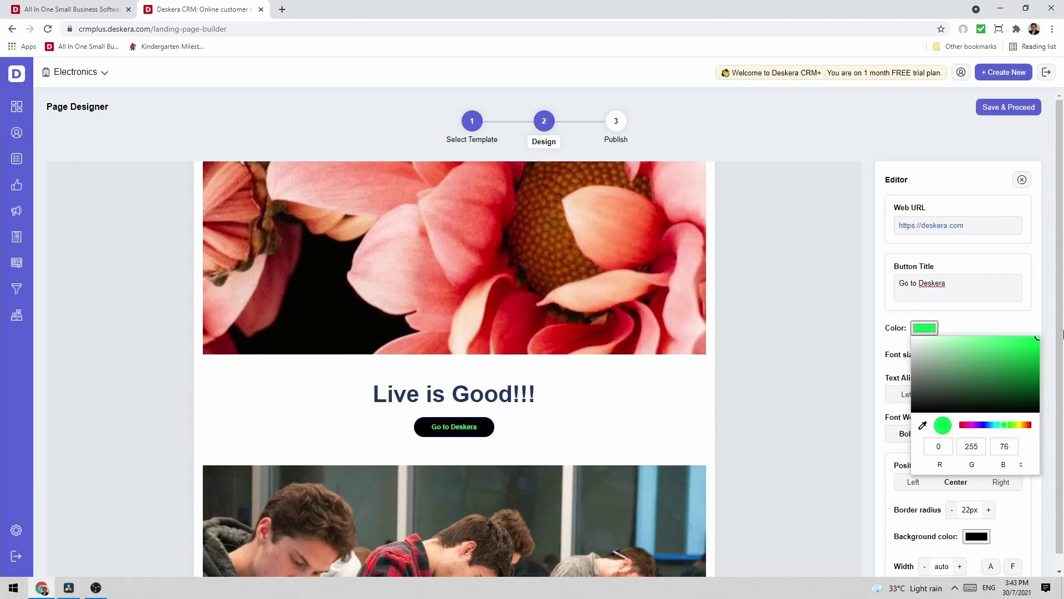
click(1005, 425)
mouse_move(1004, 425)
mouse_down()
mouse_move(952, 425)
mouse_move(1006, 426)
mouse_up()
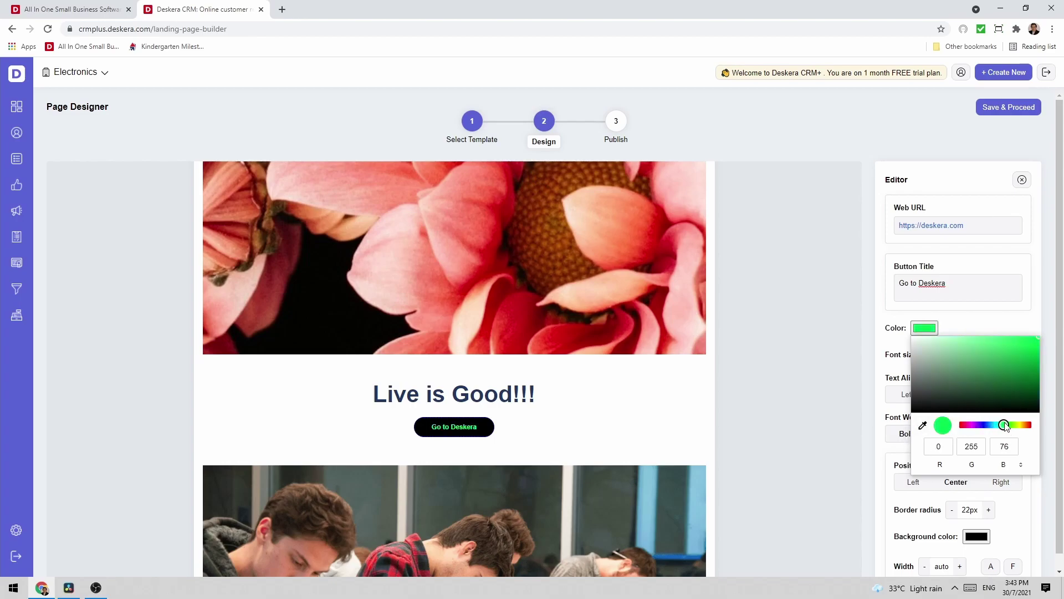
- Increase the button text font size to 34px
click(896, 373)
click(965, 355)
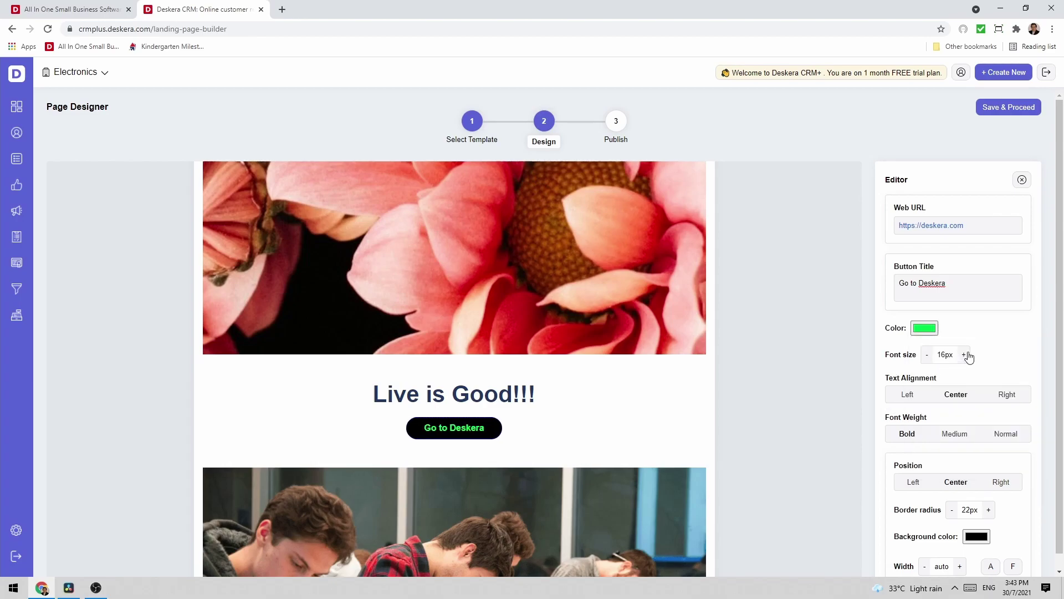
click(965, 355)
click(965, 355)
click(965, 355)
click(965, 354)
click(965, 355)
click(965, 354)
click(965, 354)
click(965, 355)
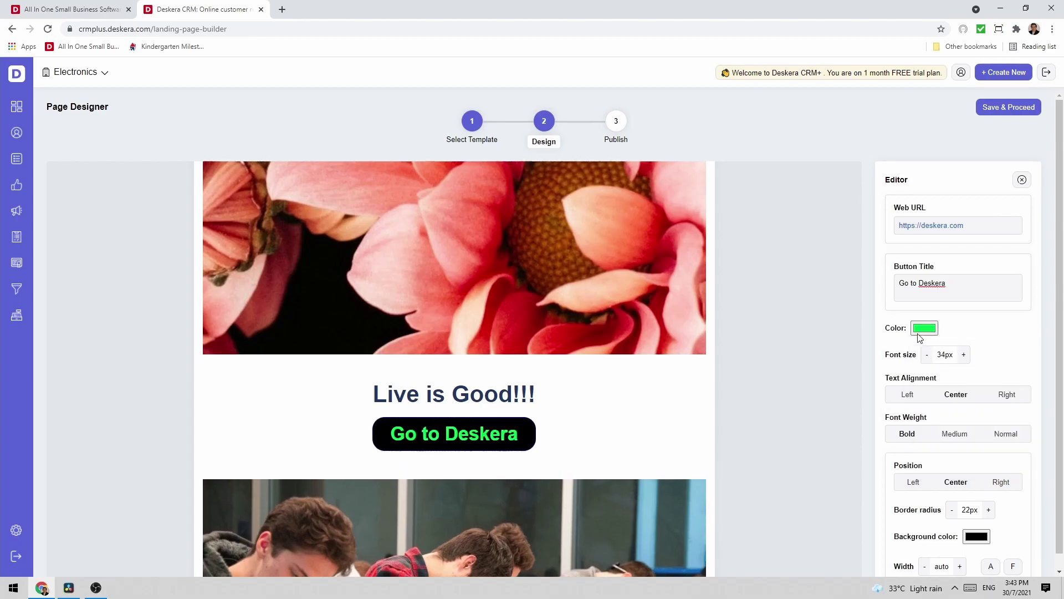
scroll(947, 411, down, 3)
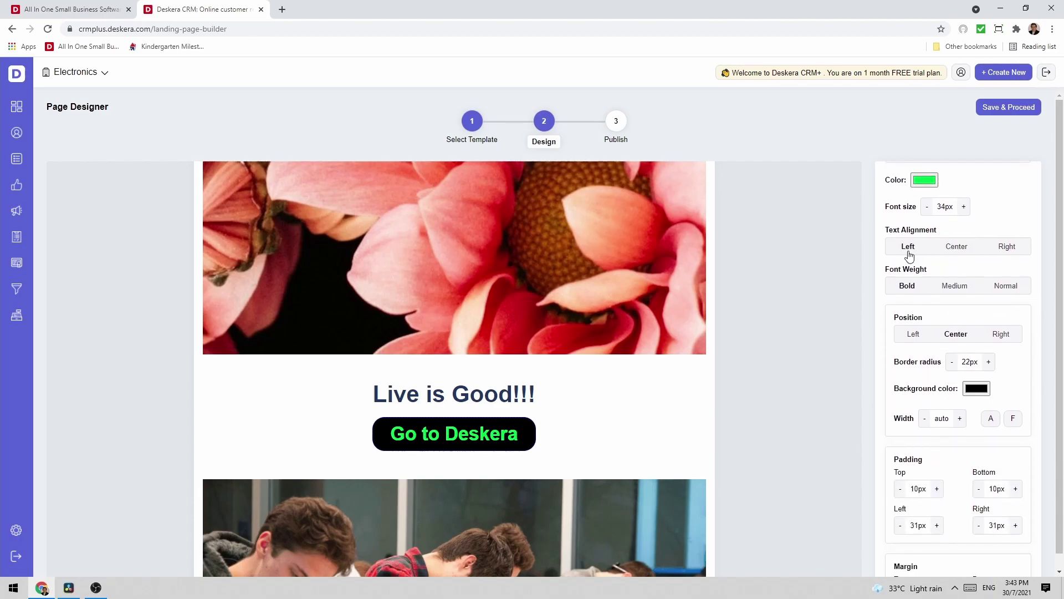
- Keep the button text centre-aligned after trying right alignment, and open the Our Features items
click(1006, 248)
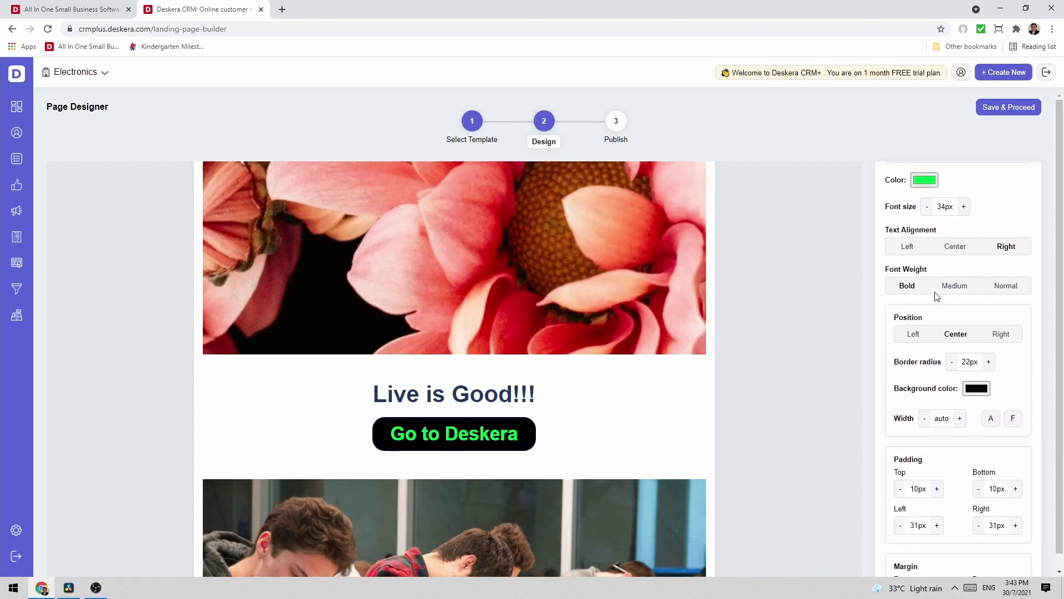
click(963, 248)
scroll(968, 460, down, 2)
scroll(700, 444, down, 9)
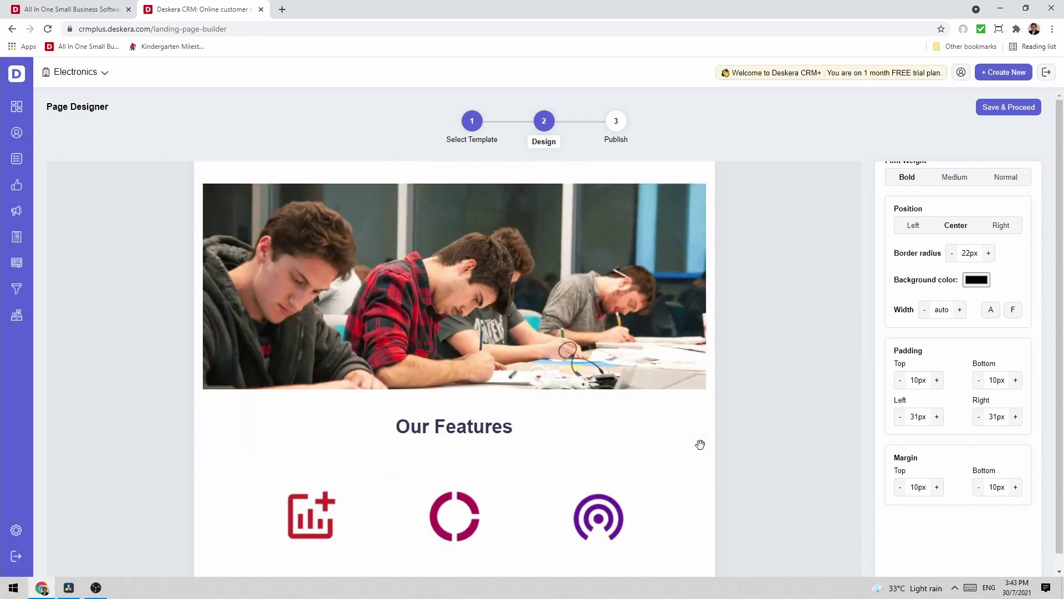
click(542, 326)
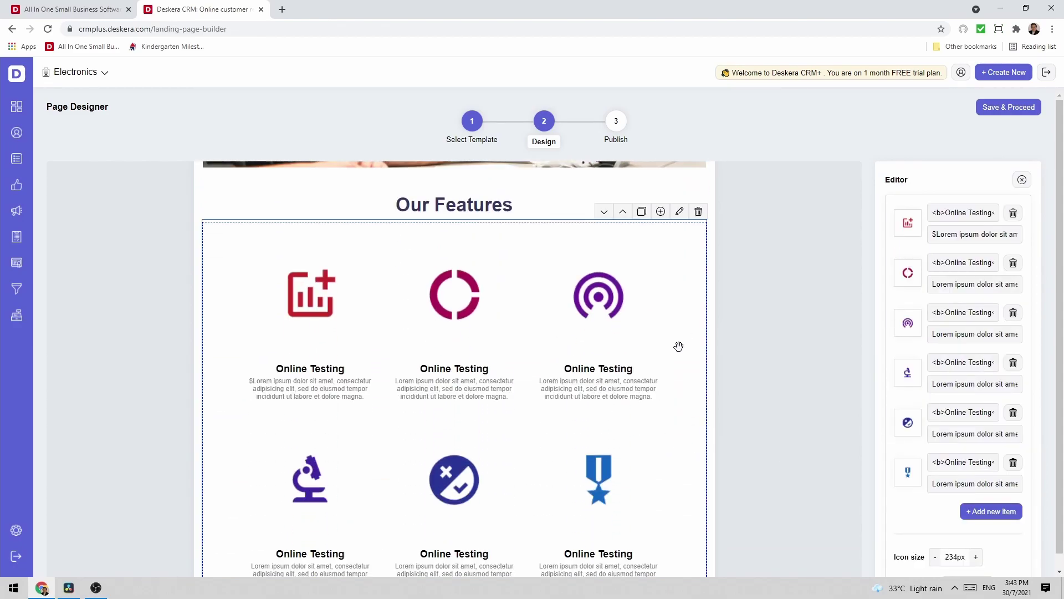
click(946, 213)
drag(997, 234, 1020, 239)
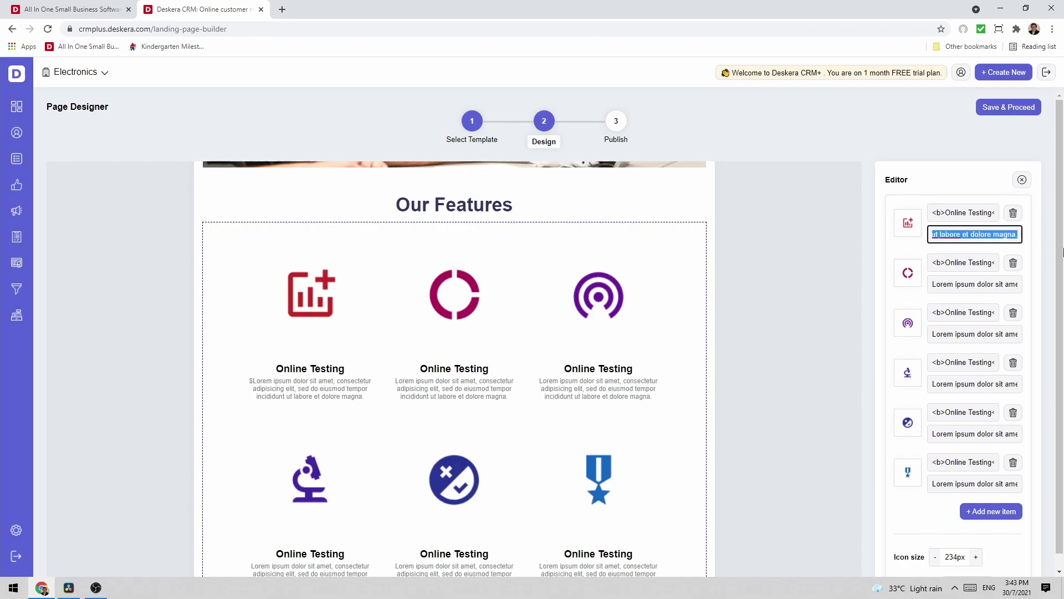
click(1055, 254)
click(366, 337)
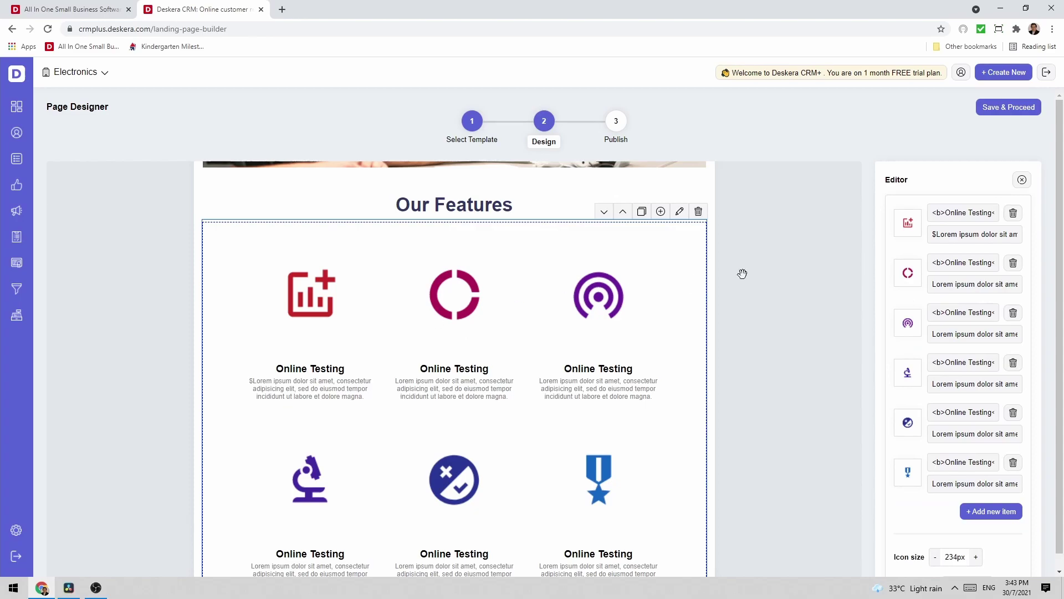
- Retitle the first feature 'Happy Days' with the description 'Happy days are ahead.'
triple_click(955, 212)
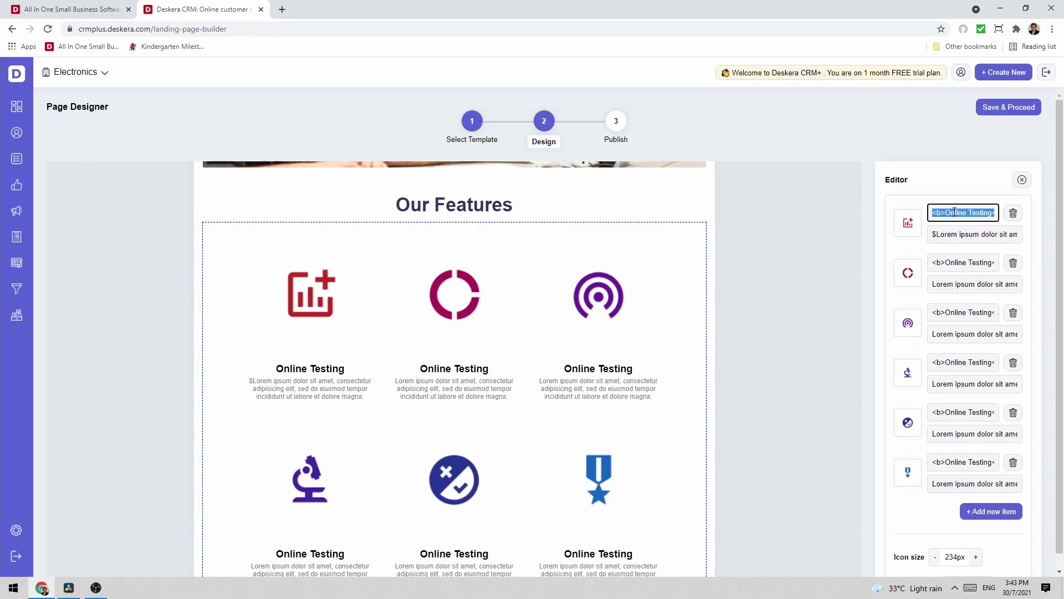
click(954, 212)
drag(946, 213, 982, 214)
text(Happy Da)
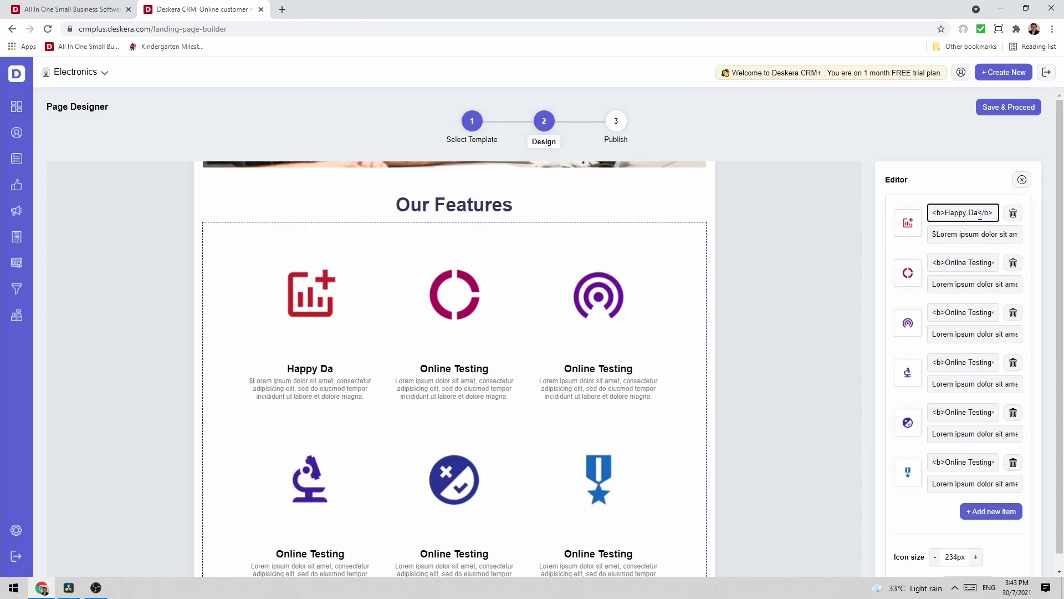
text(ys)
triple_click(969, 234)
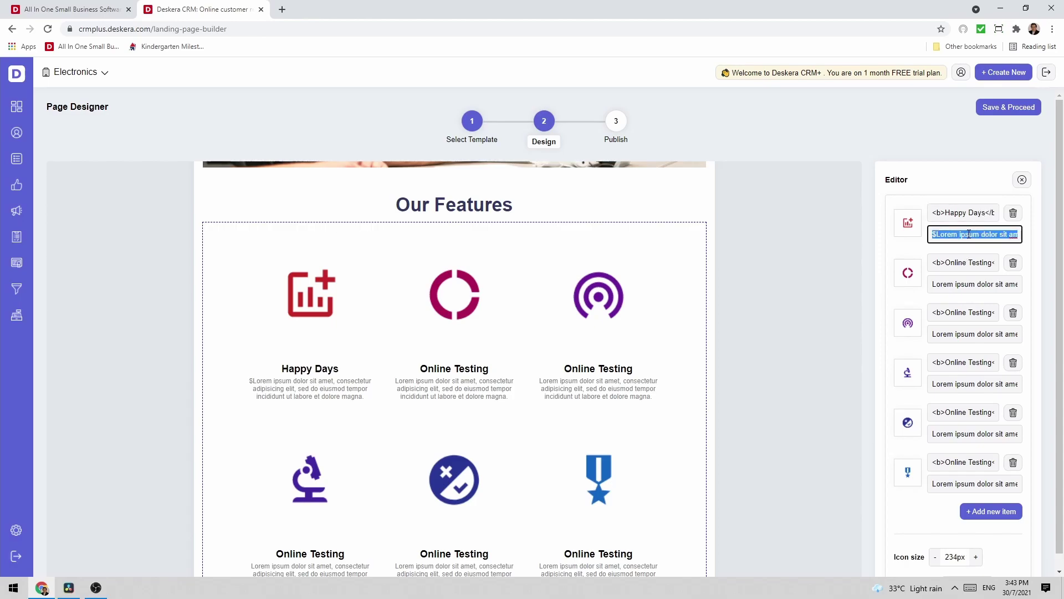
text(Happ)
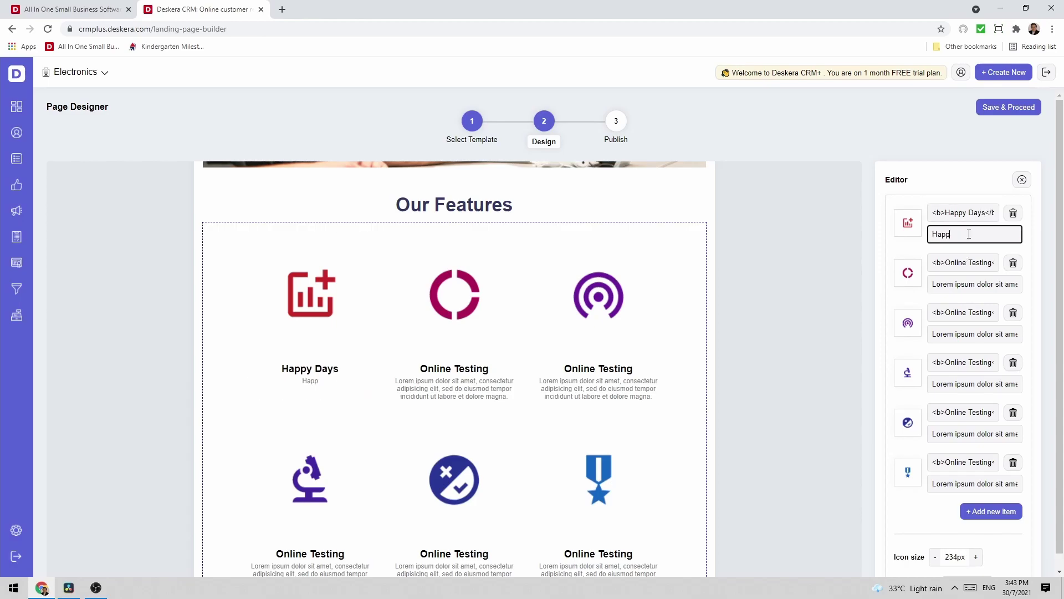
text(y days are ahead/)
key(BackSpace)
- Replace the first feature's icon with the pink favicon-32x32 image
click(906, 231)
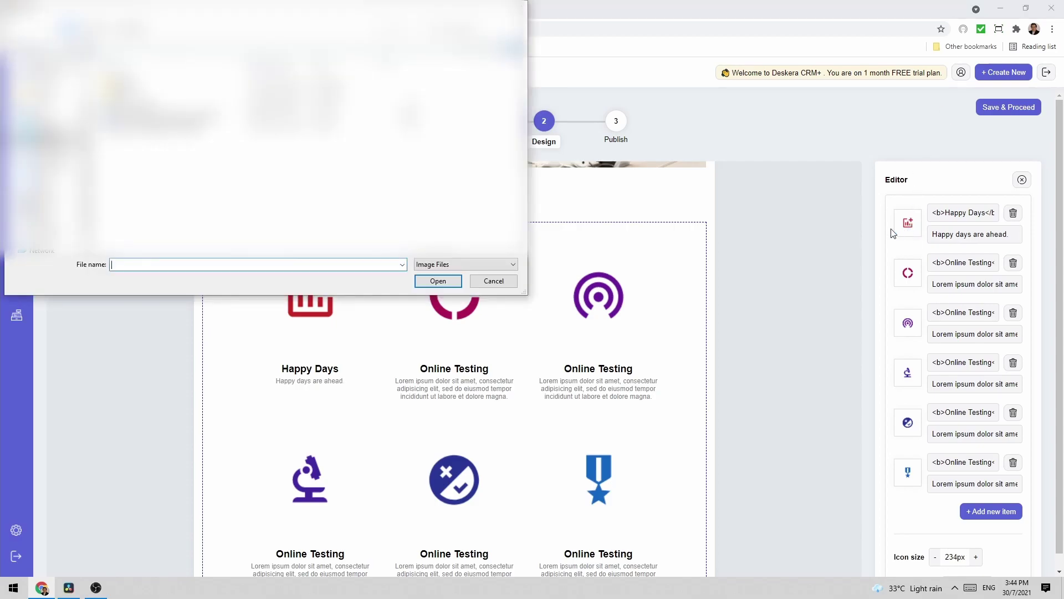
text(favicon-32x32)
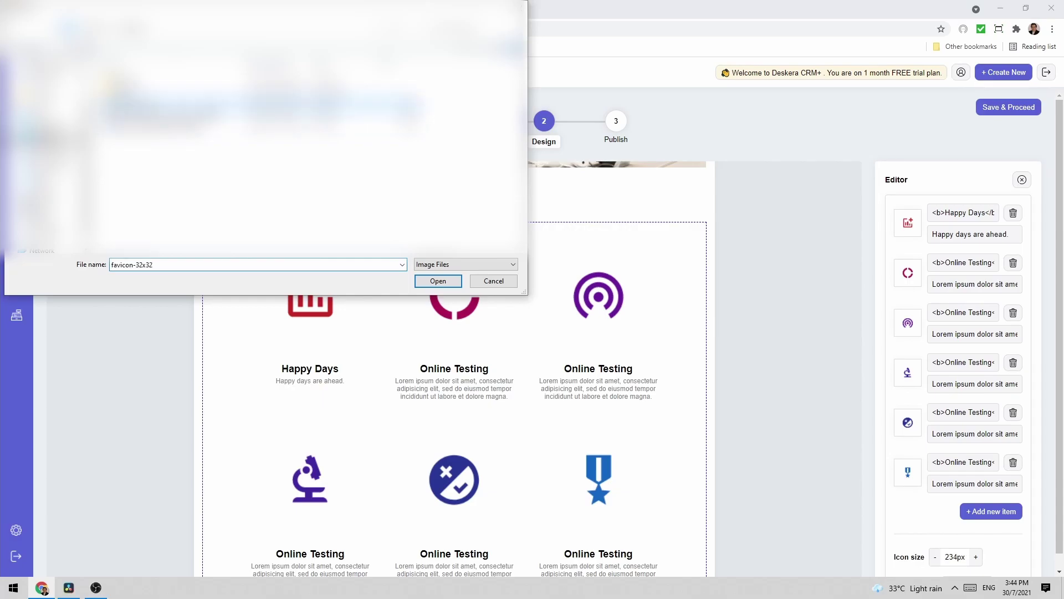
click(436, 282)
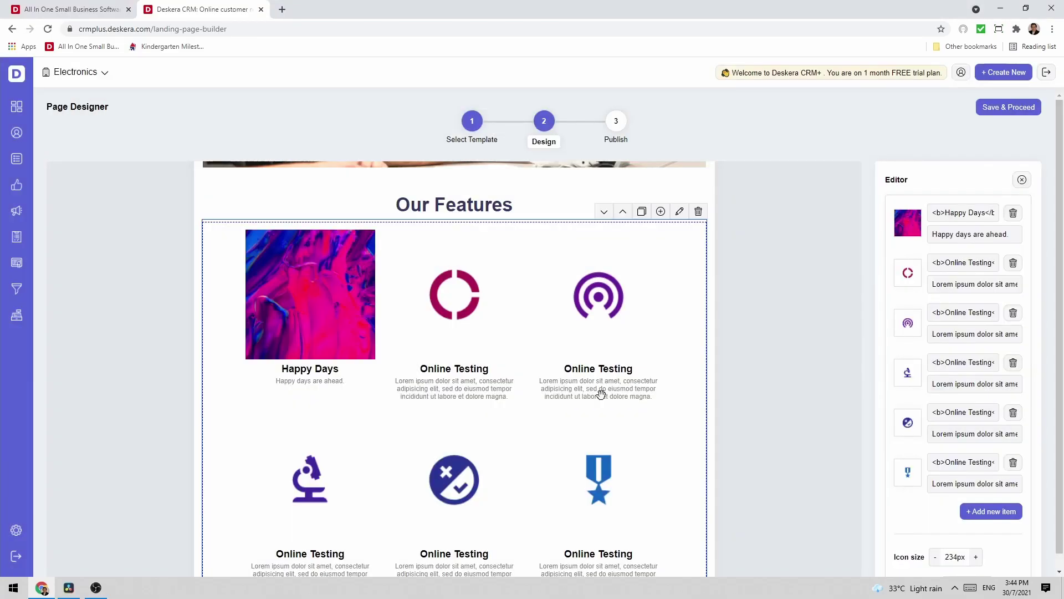
- Delete the testimonials block from the page
scroll(558, 414, down, 5)
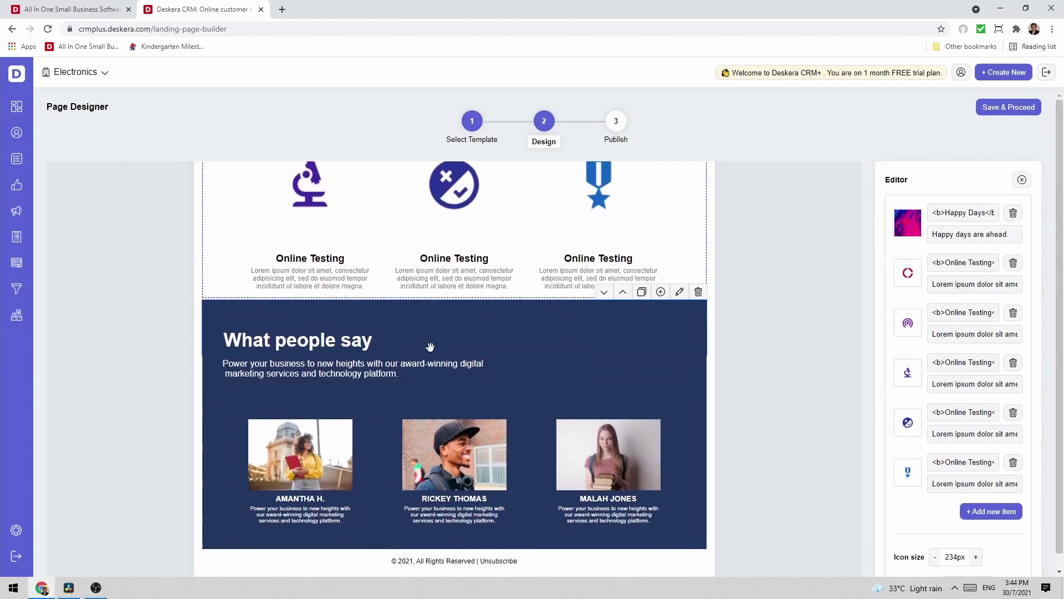
click(698, 387)
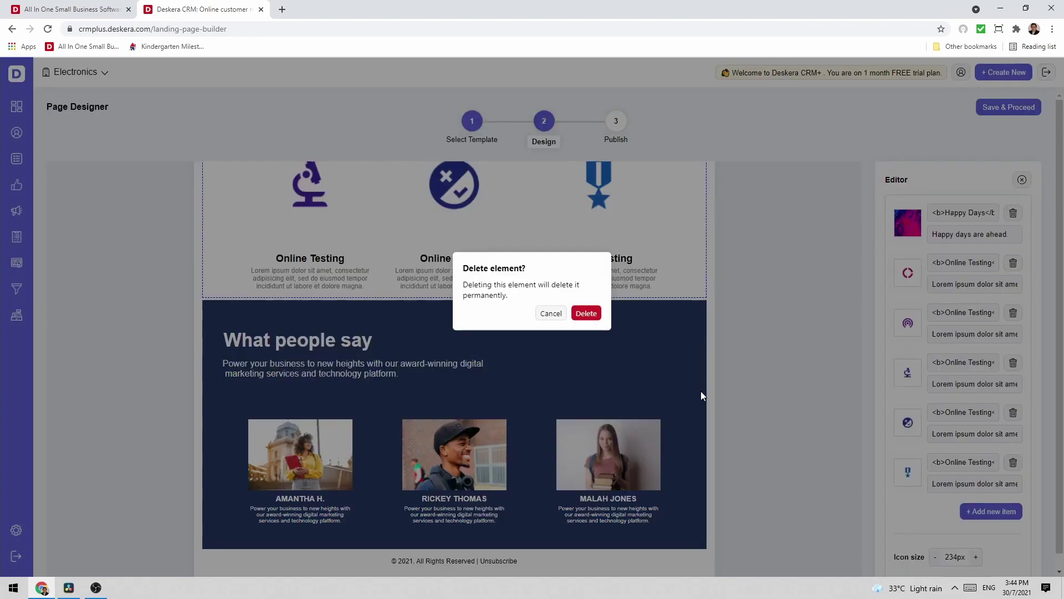
click(586, 311)
- Delete the 'What people say' heading block as well
drag(526, 473, 489, 451)
scroll(489, 453, down, 5)
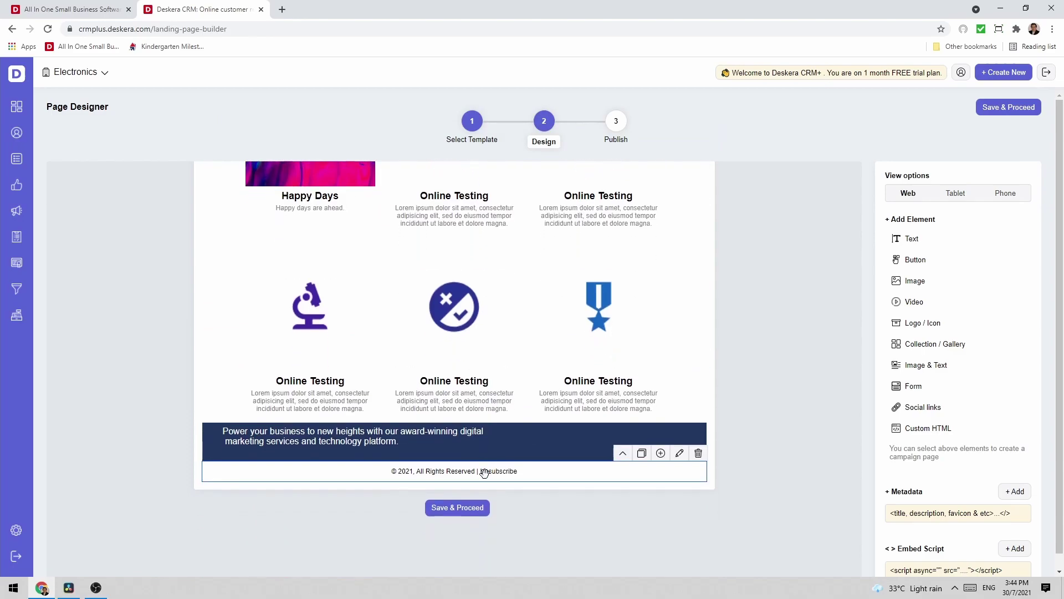
click(488, 450)
scroll(526, 421, up, 7)
click(540, 368)
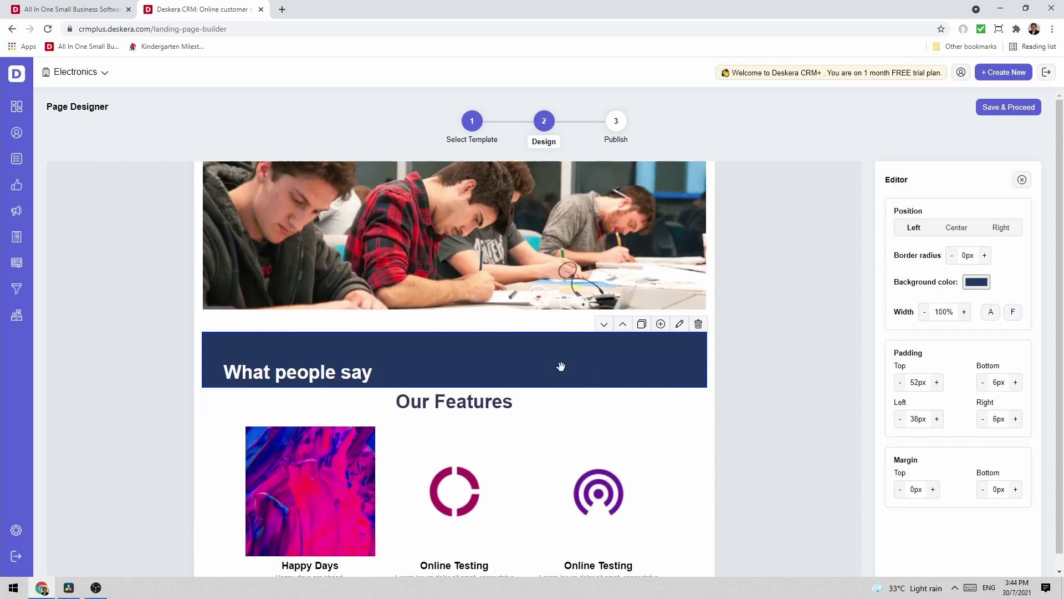
click(700, 327)
click(591, 314)
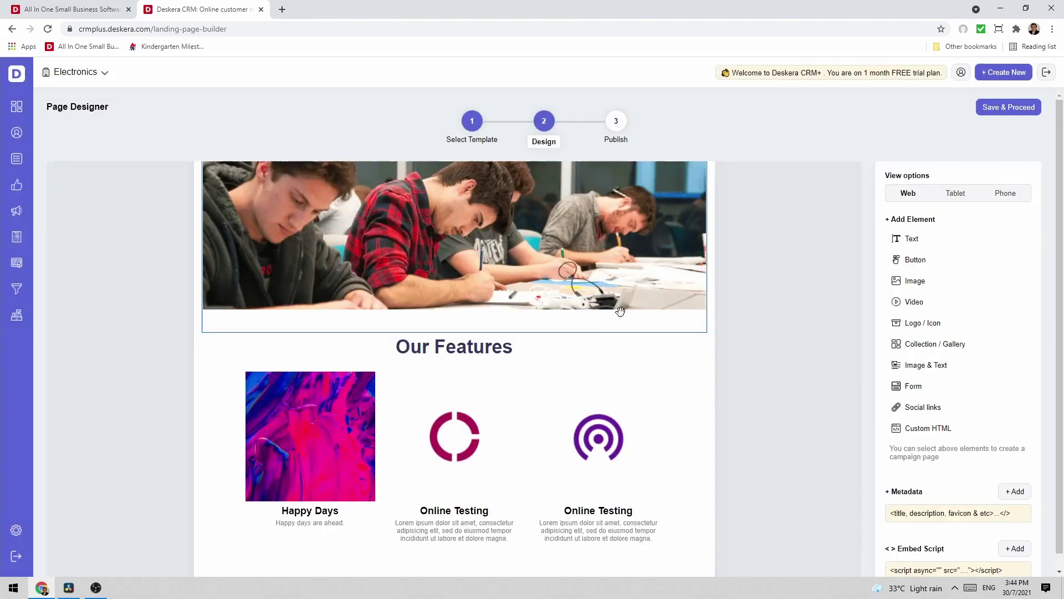
scroll(649, 377, down, 5)
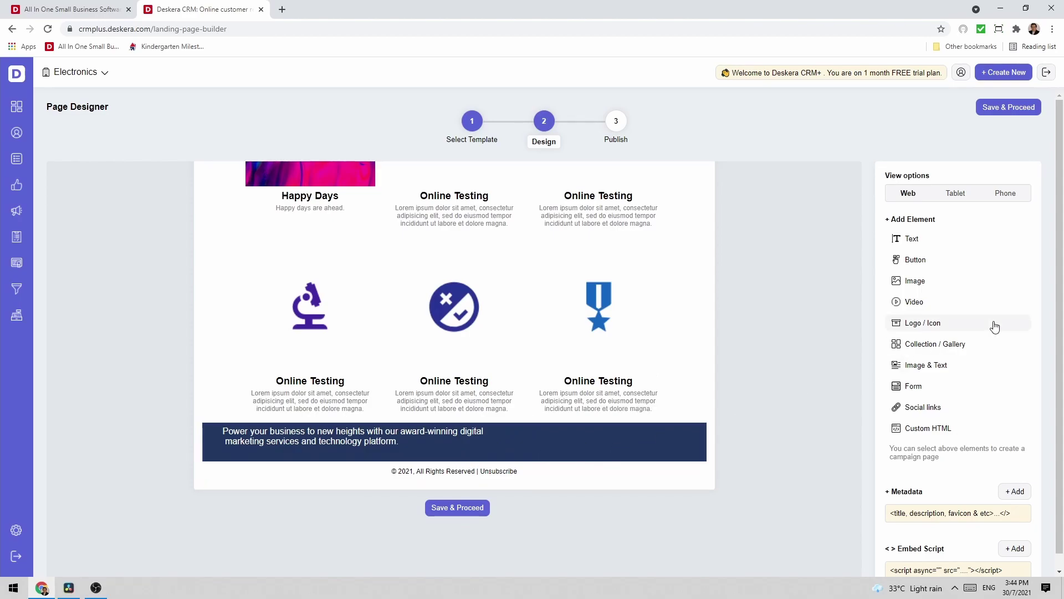
- Add a logo block below the footer using the pexels-zaksheuskaya-1616403 image
click(912, 325)
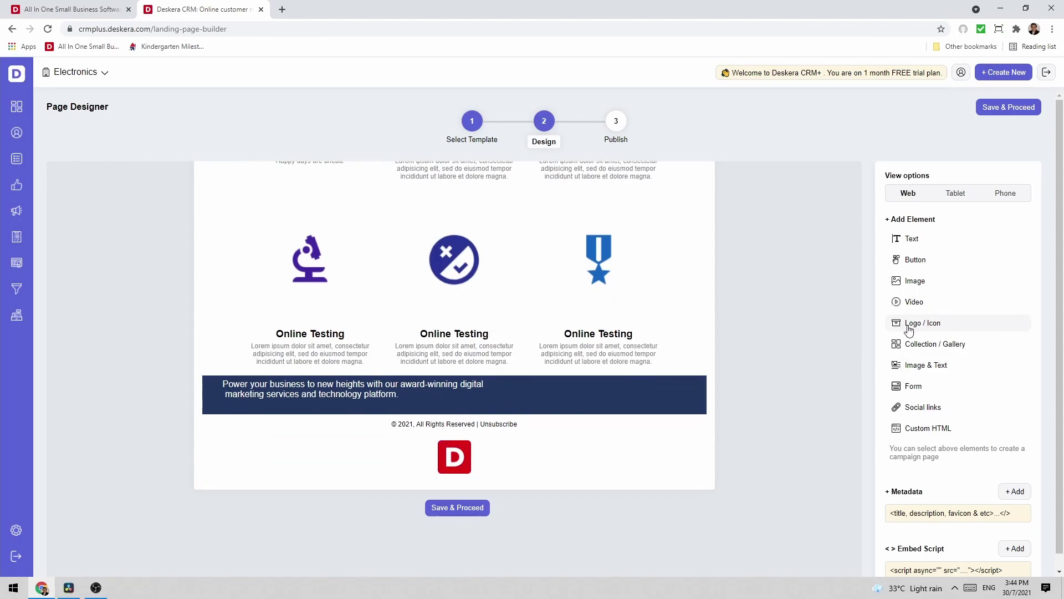
click(472, 461)
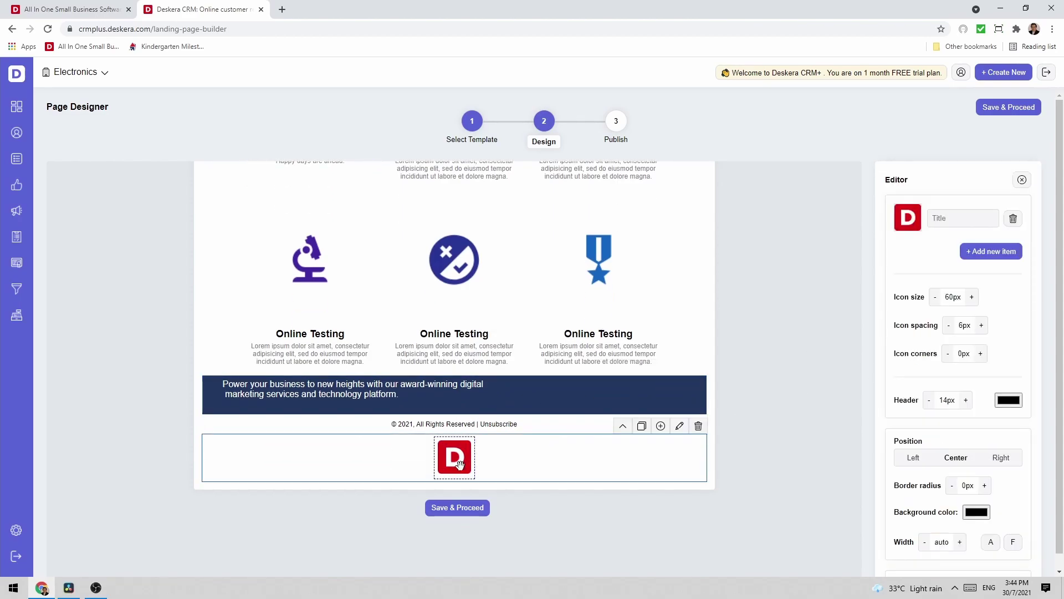
click(909, 220)
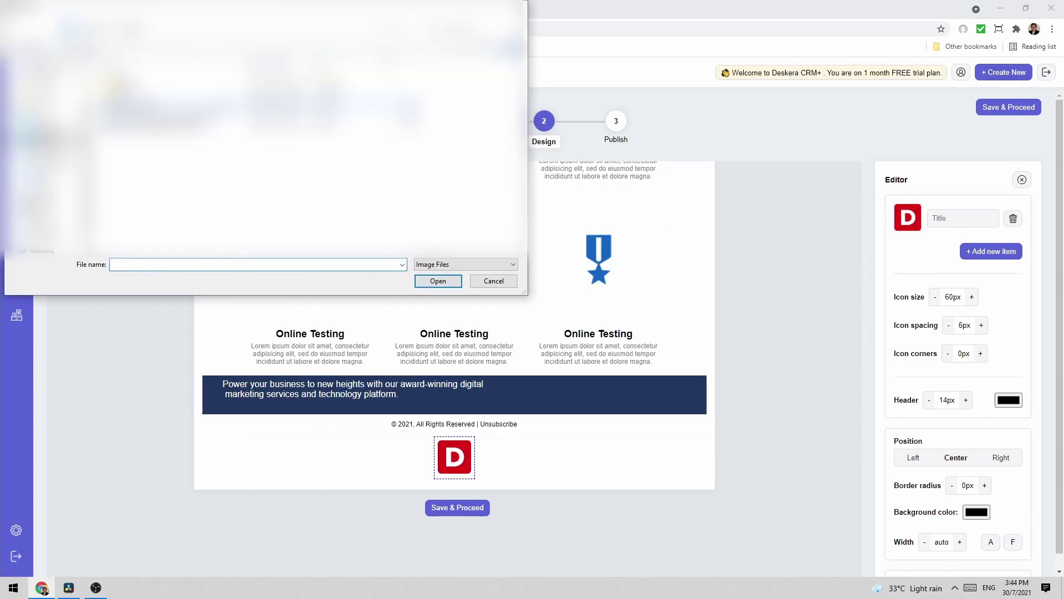
click(160, 124)
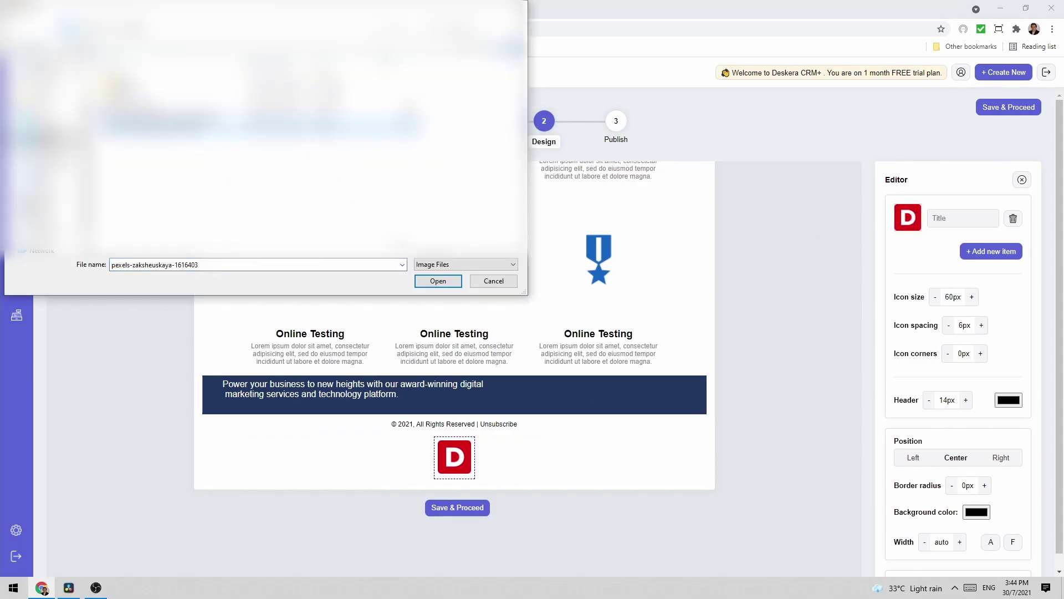
click(446, 281)
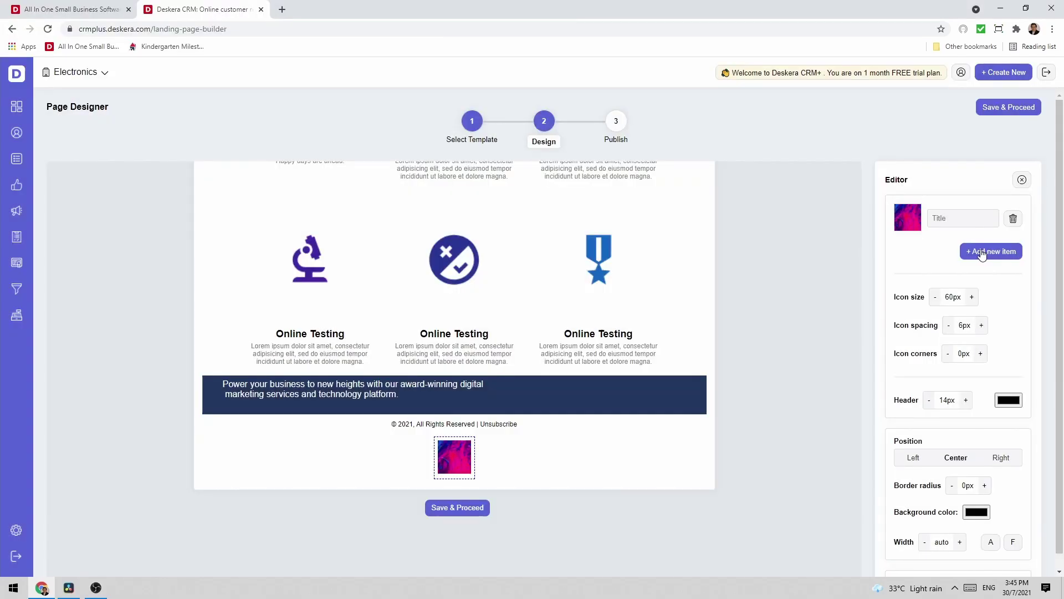
- Add more logo items captioned 'Logo' and 'Logo2', then delete the whole footer logo block
click(982, 253)
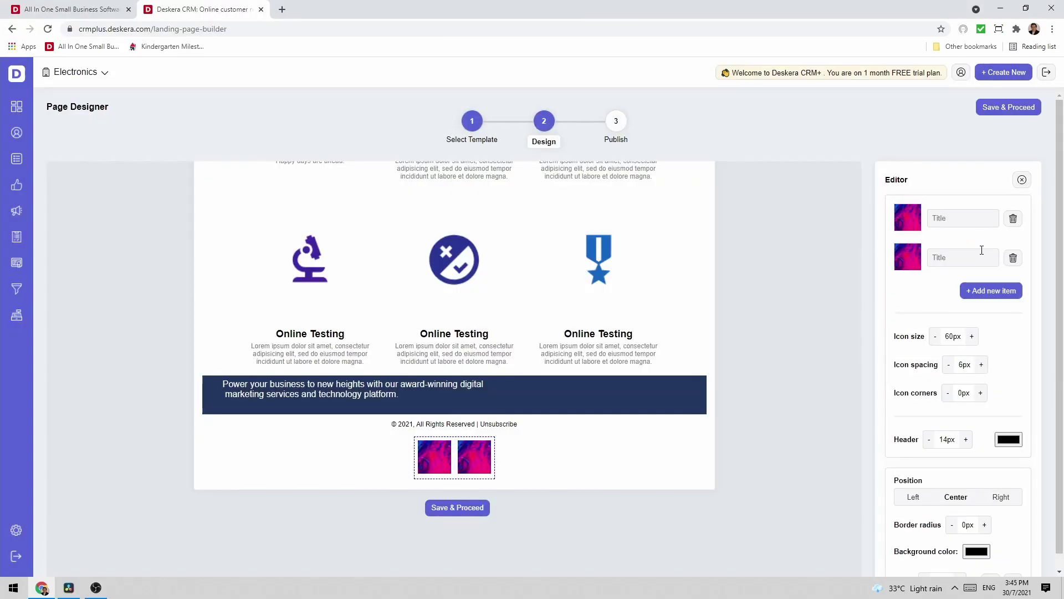
click(1004, 293)
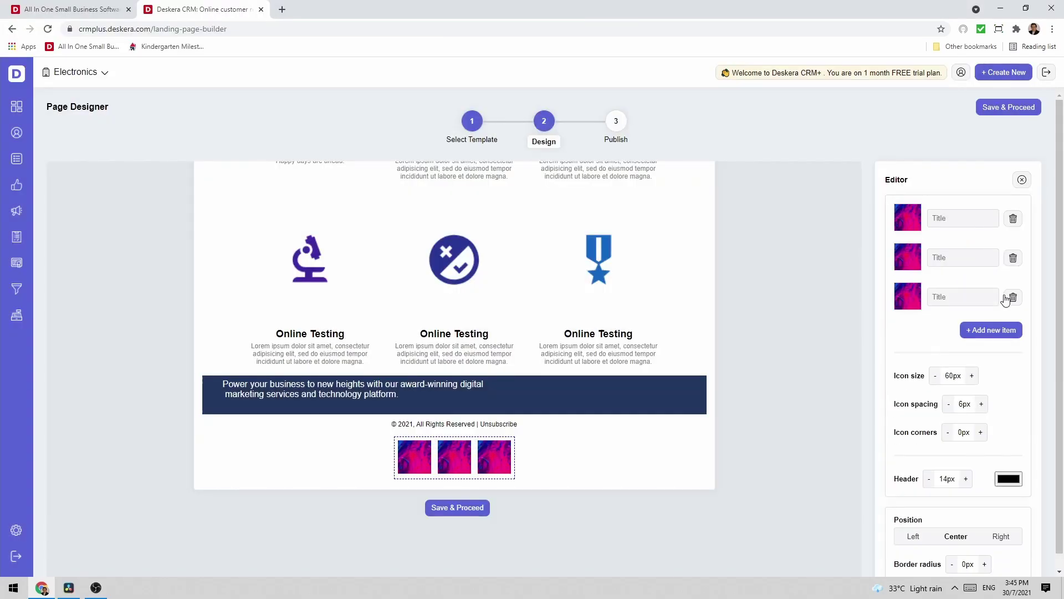
click(986, 331)
click(970, 218)
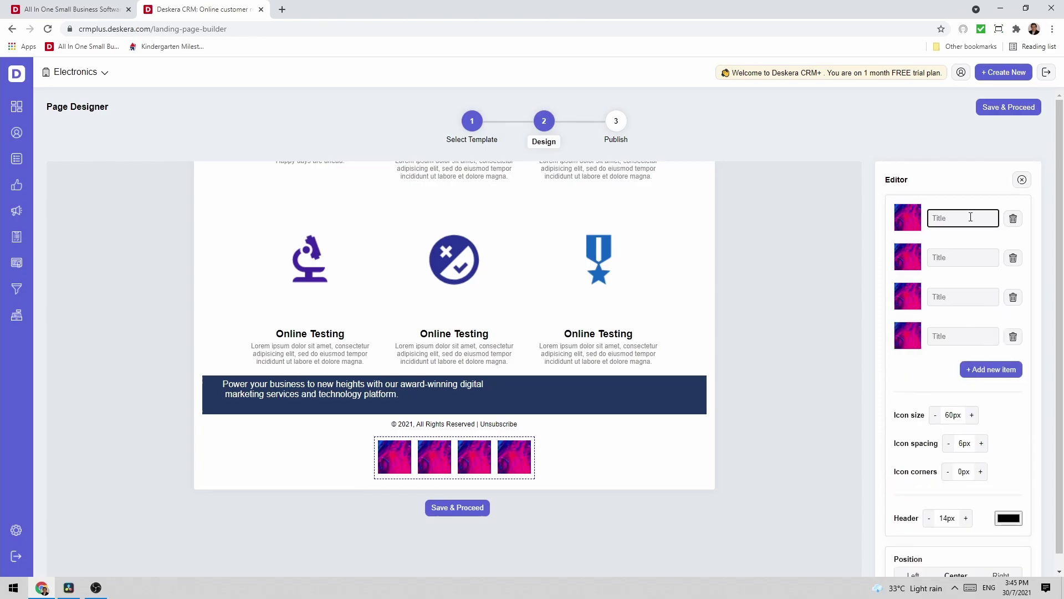
text(Logo)
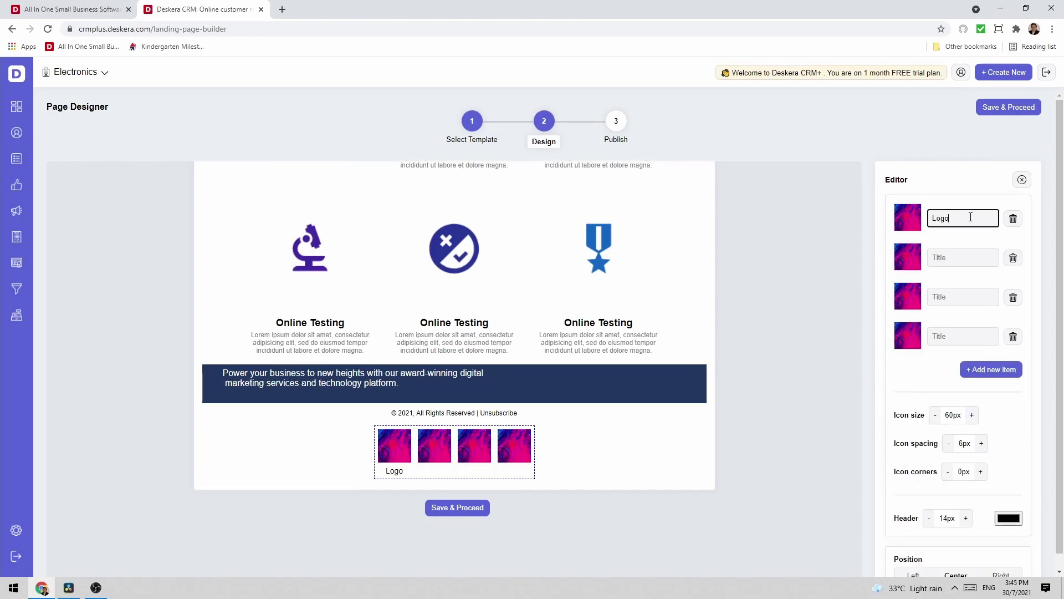
click(954, 259)
text(Logo)
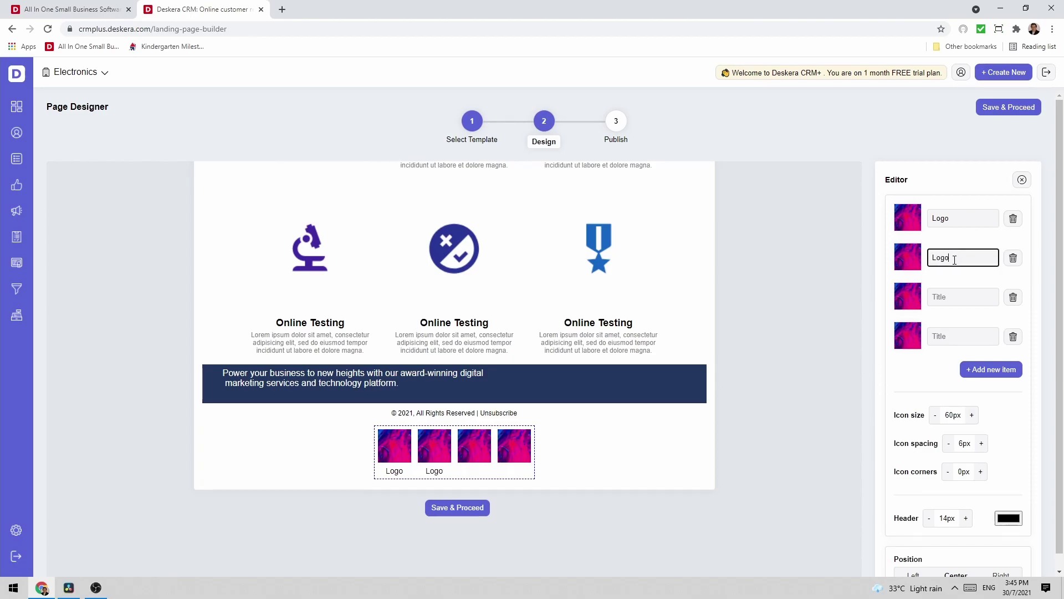
text(2)
click(698, 417)
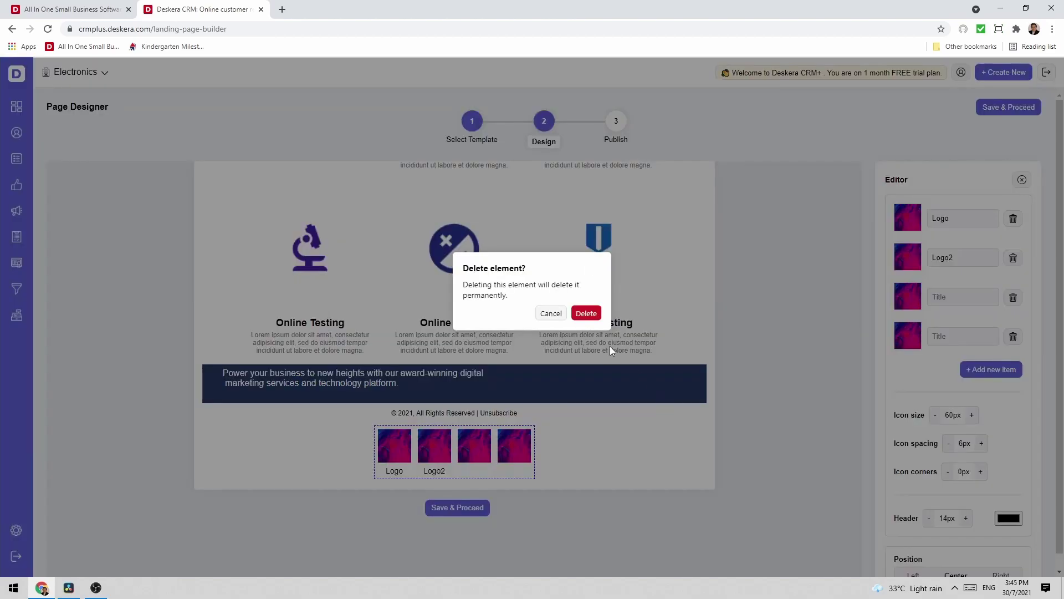
click(586, 310)
- Save metadata: title 'Landing Page to a Great Day', description 'Great Day's are ahead.', favicon-32x32.png favicon
scroll(1008, 459, down, 2)
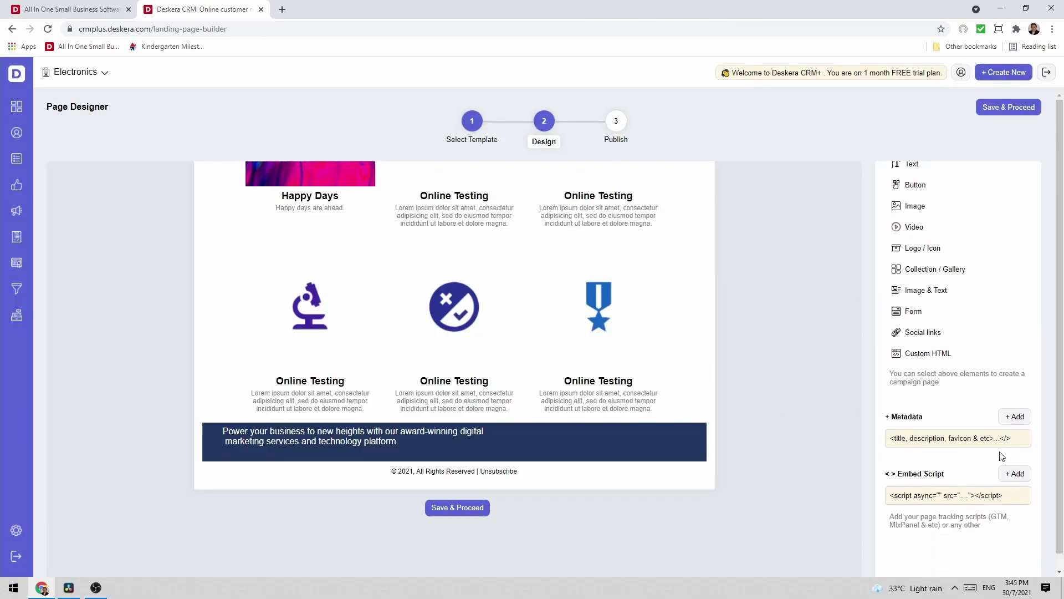
click(1017, 413)
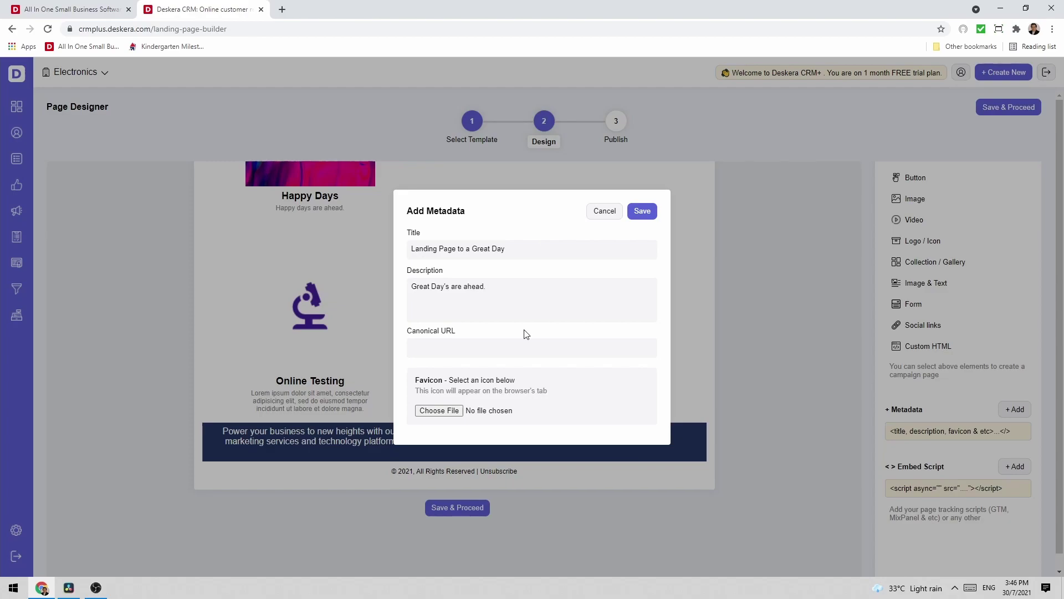
click(437, 410)
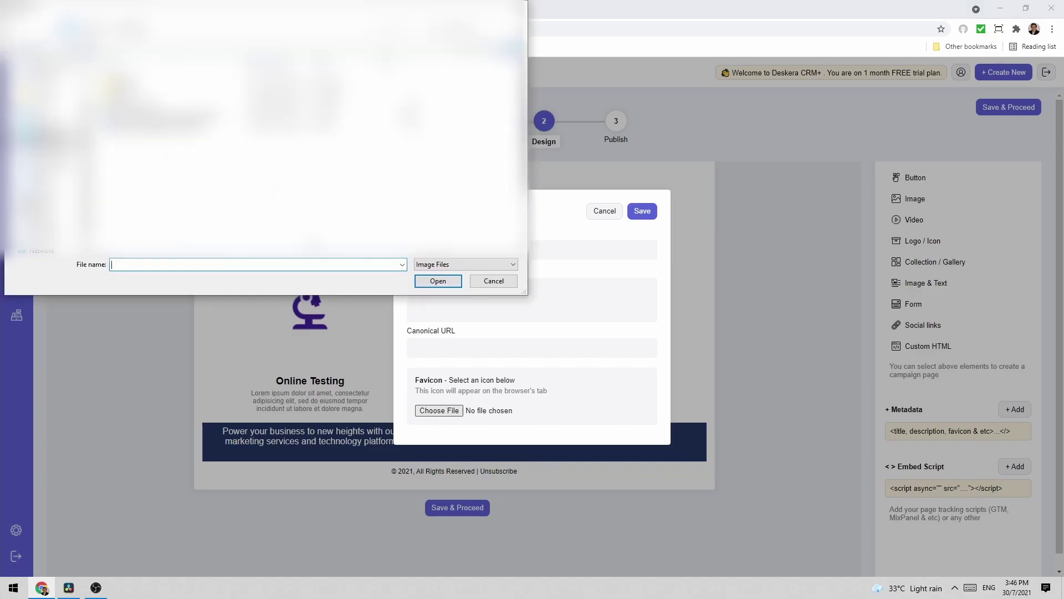
click(161, 105)
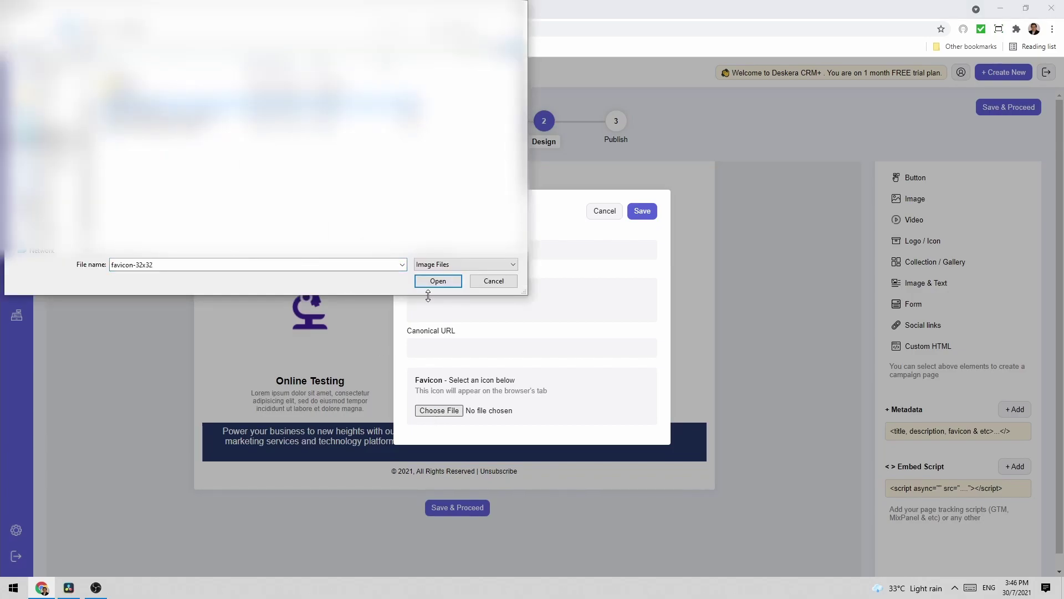
click(438, 281)
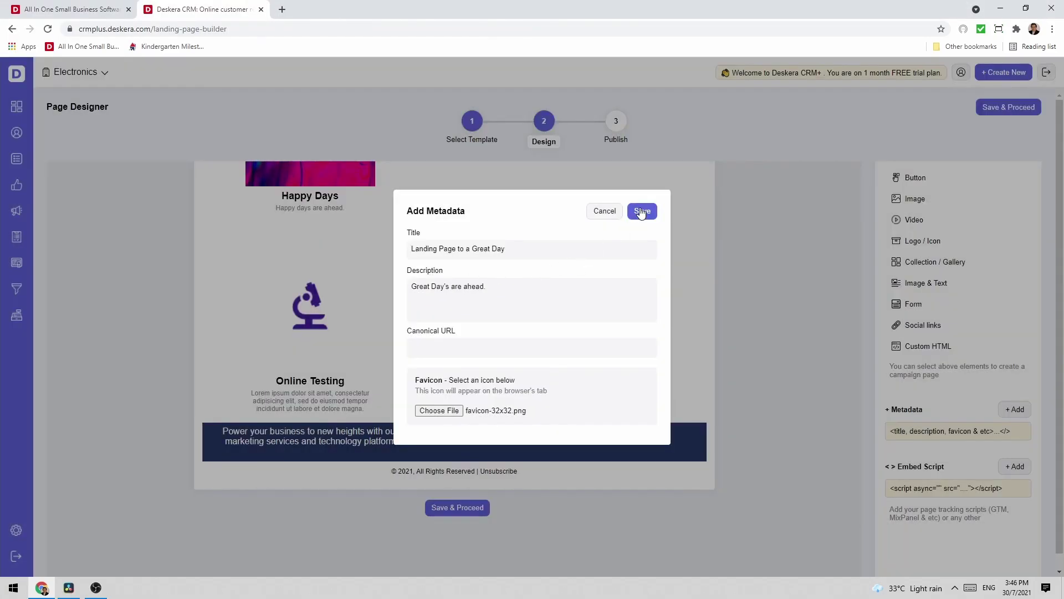
click(641, 213)
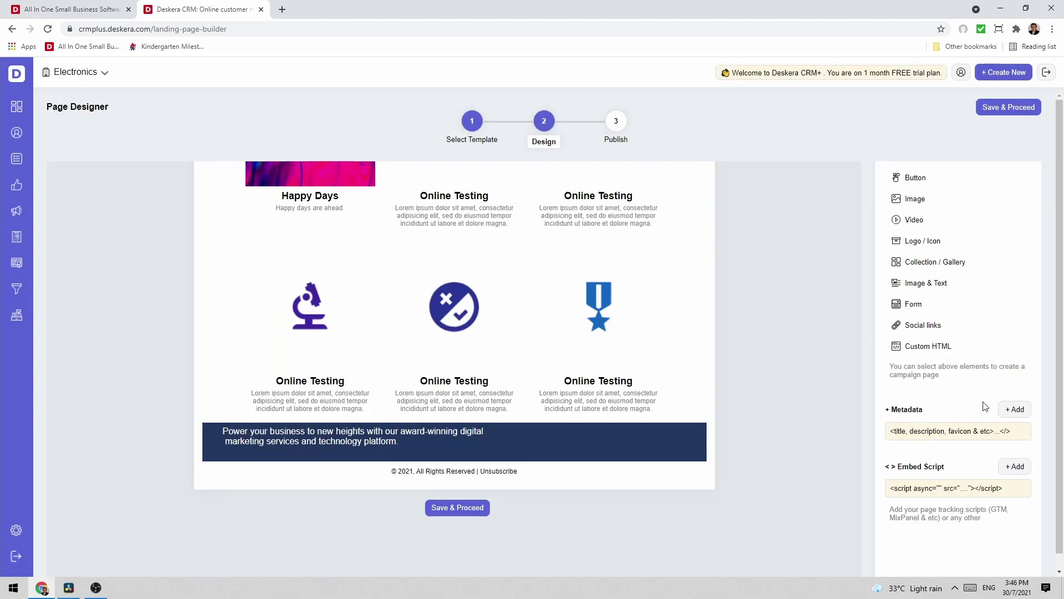
click(1010, 467)
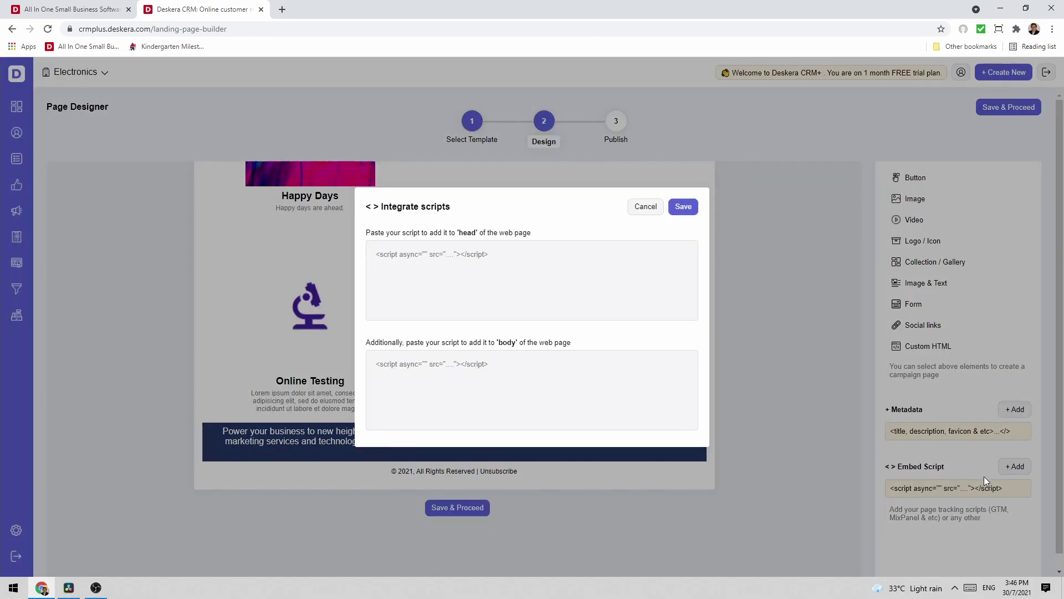
click(499, 243)
click(642, 205)
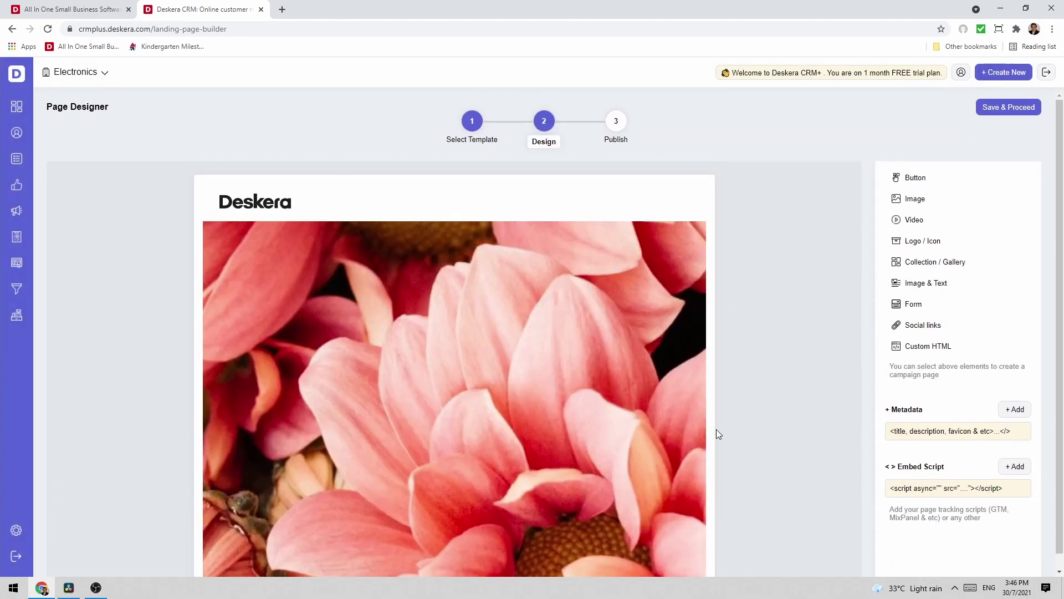
scroll(1016, 404, up, 2)
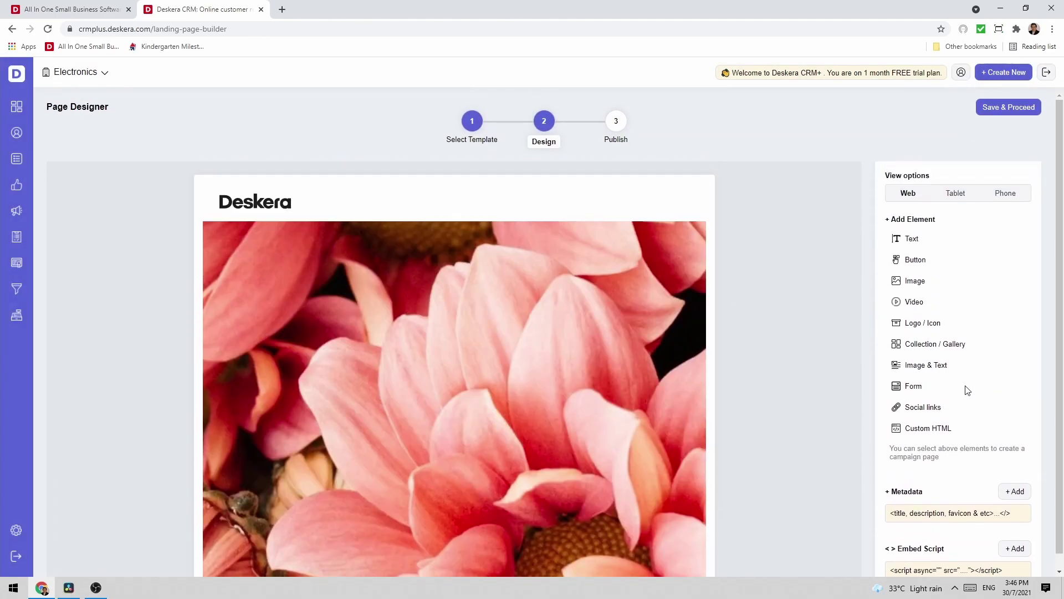
click(956, 195)
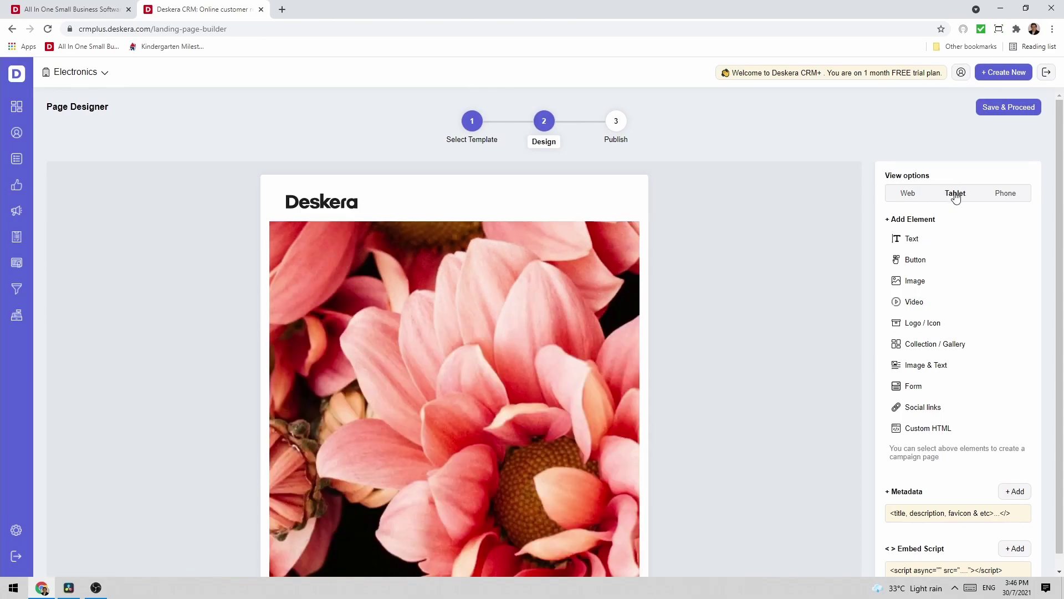
click(1005, 195)
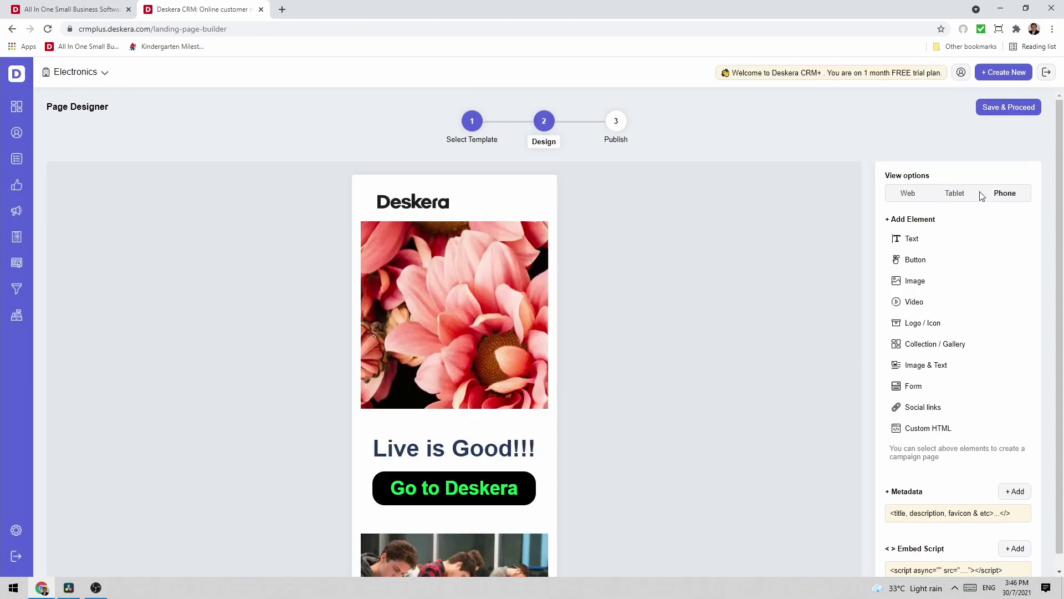
click(907, 198)
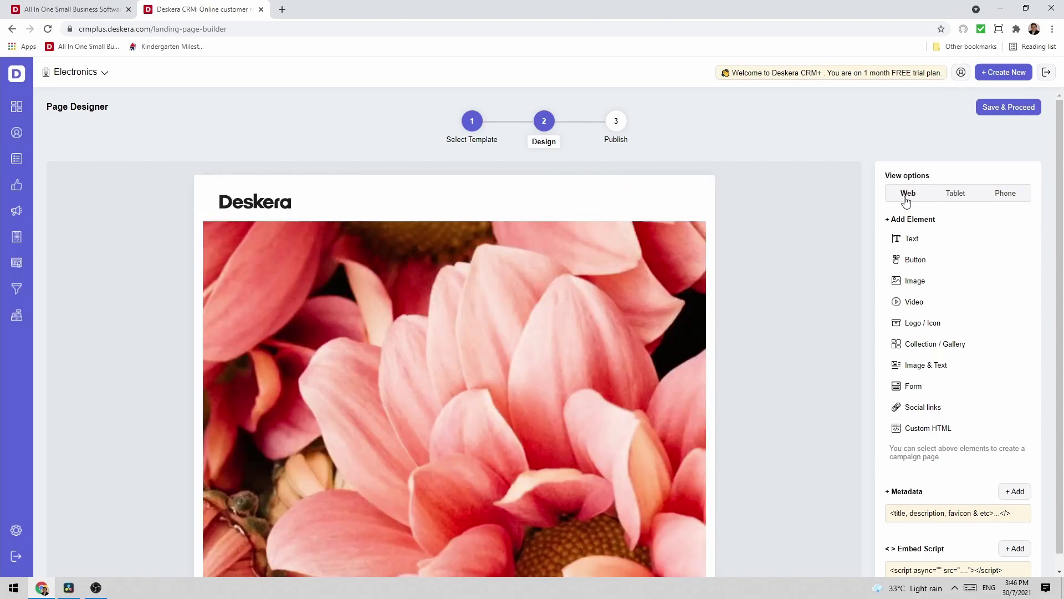
- Save the design and review the domain options, backing out of custom domain setup
click(1021, 109)
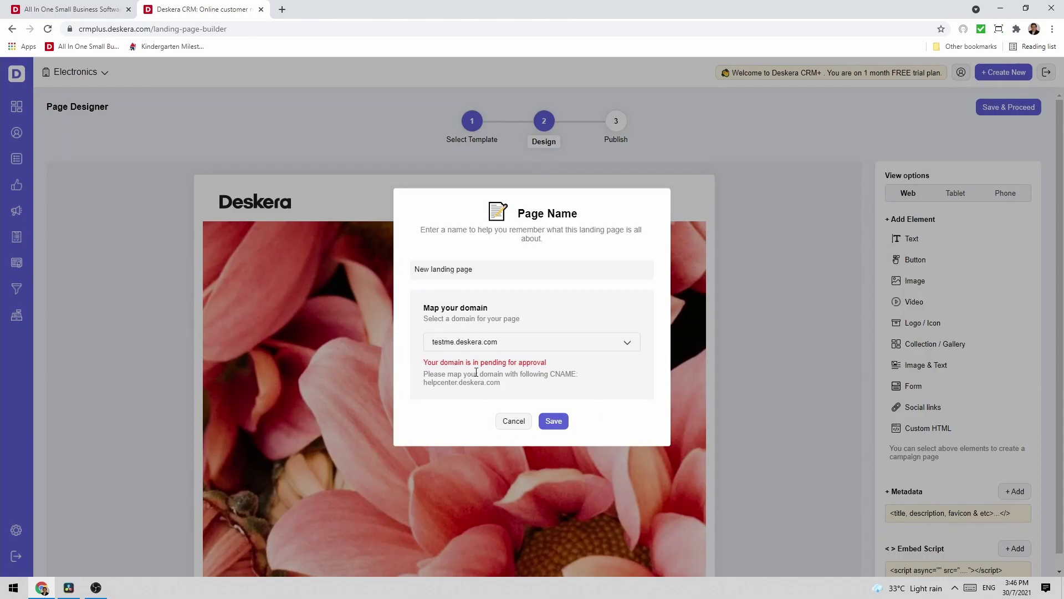
click(500, 340)
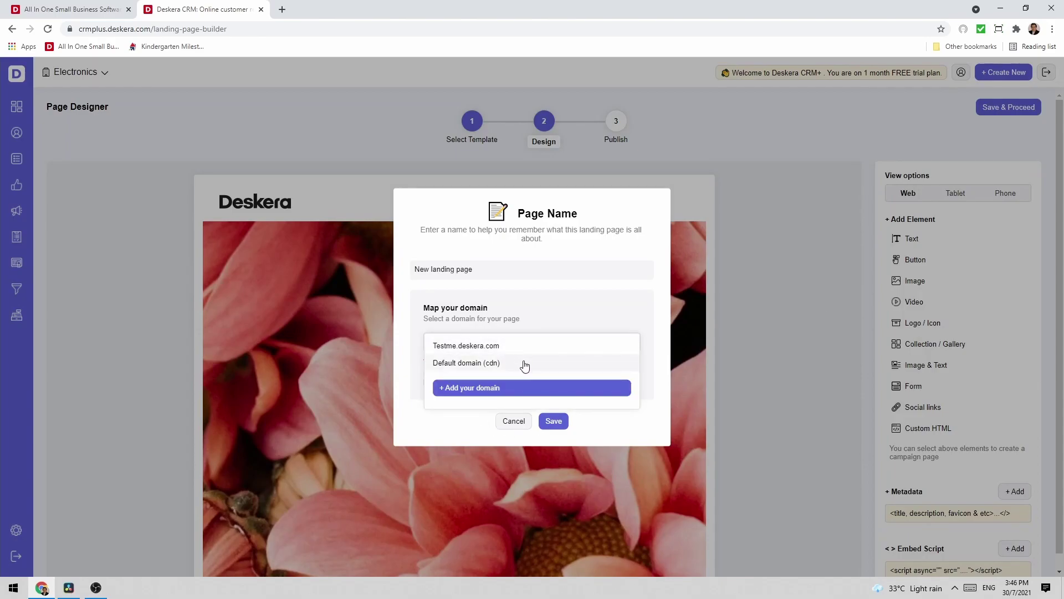
click(533, 395)
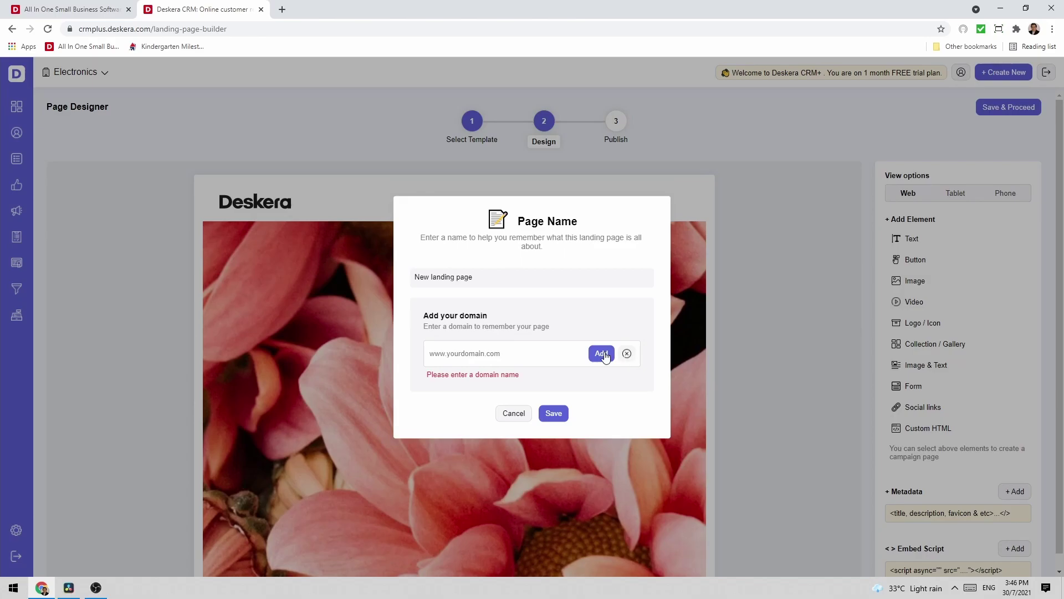
click(518, 414)
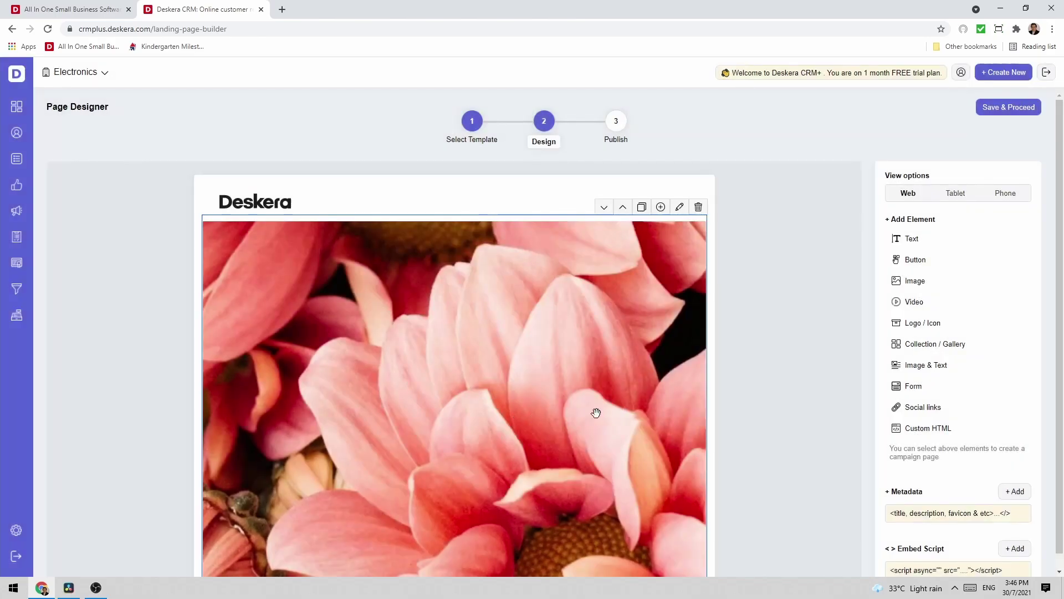
- Publish 'New landing page' on the Default domain (cdn)
click(1009, 108)
click(549, 353)
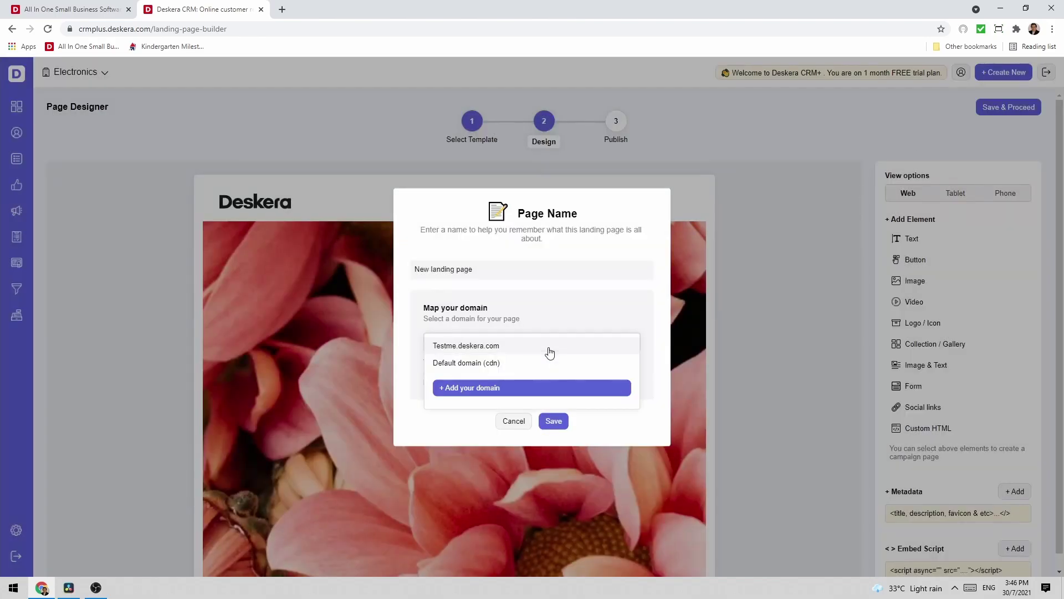
click(537, 370)
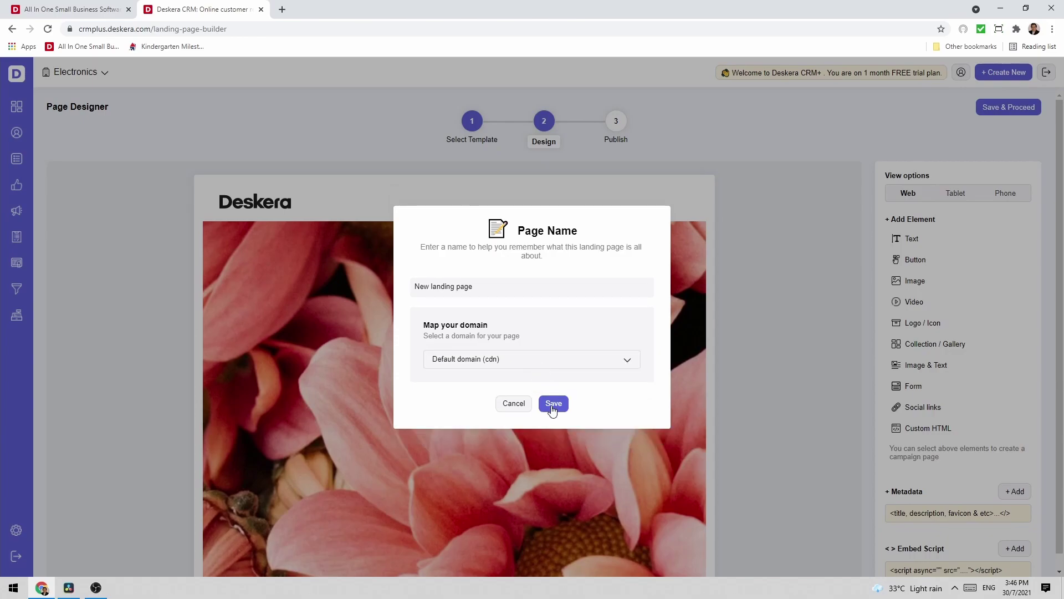
click(552, 419)
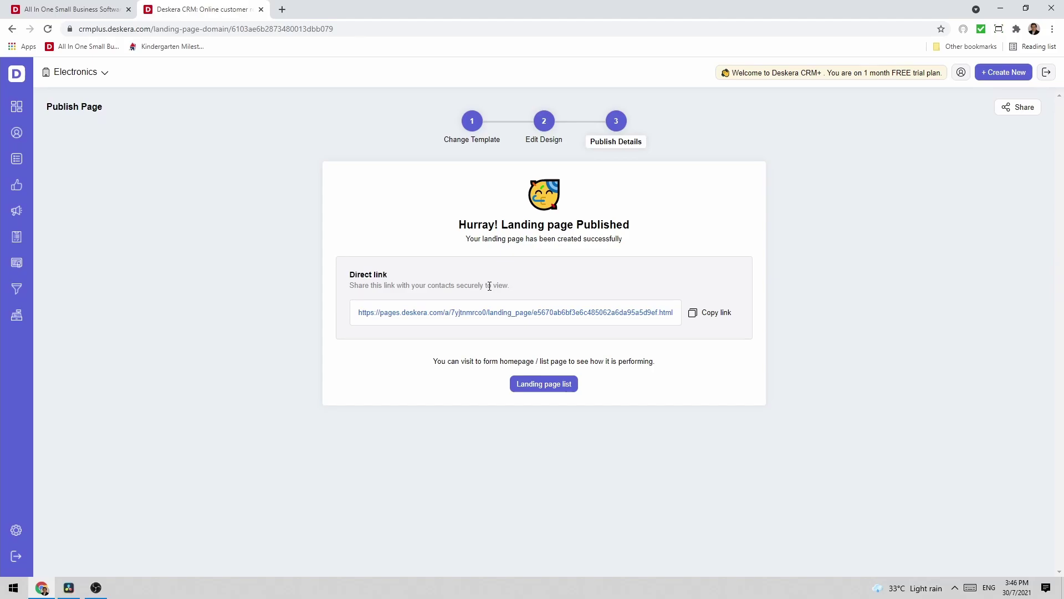
- Open the published page's direct link in a new browser tab and scroll through it
click(695, 312)
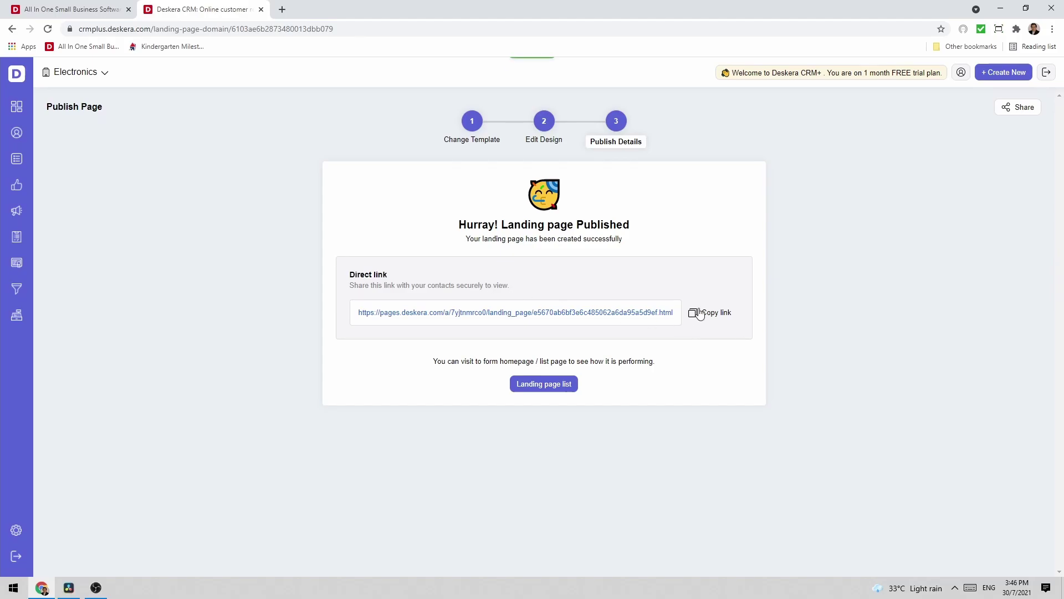
click(282, 9)
click(287, 31)
key(ctrl+v)
key(Return)
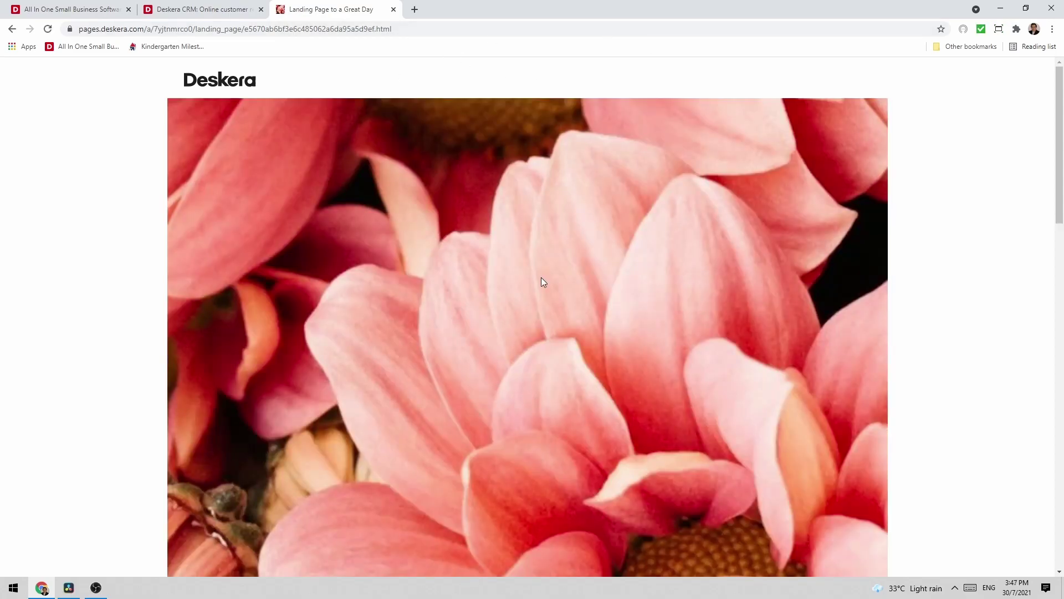
scroll(540, 280, down, 15)
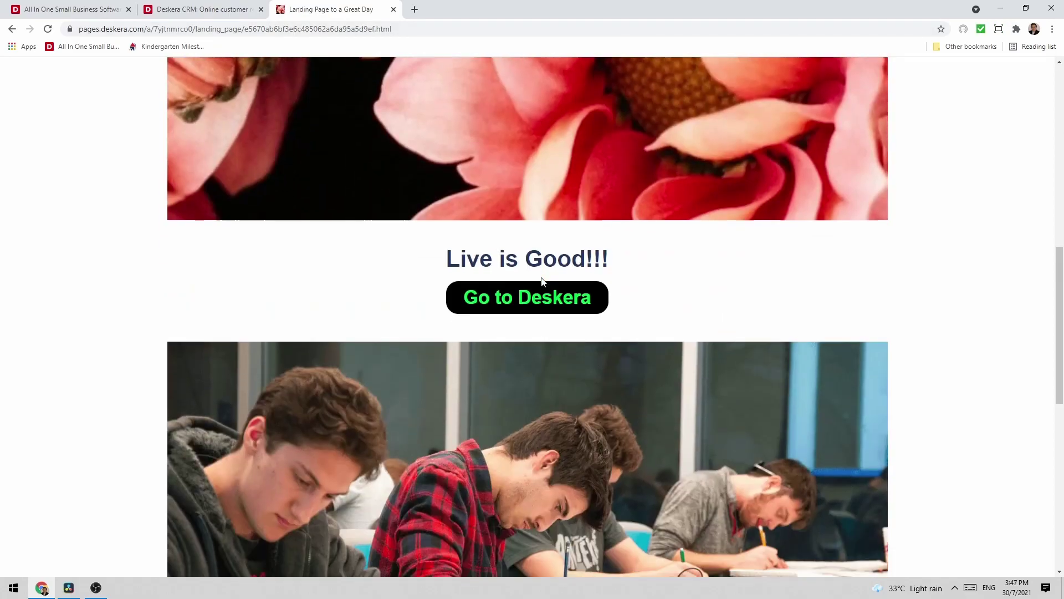
scroll(541, 280, up, 6)
scroll(542, 281, up, 10)
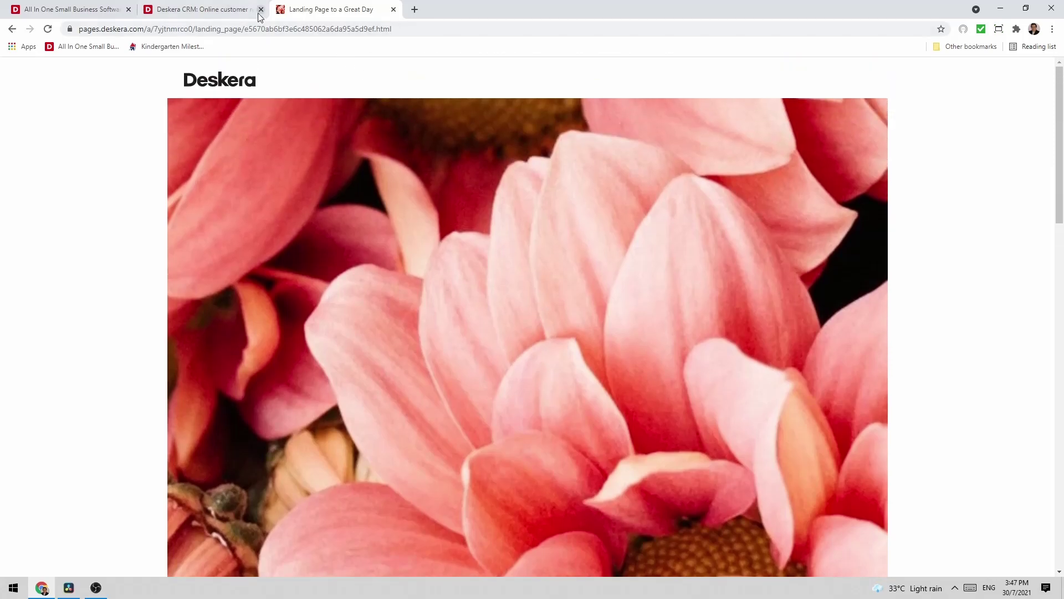
- In the landing page list, replace the first page's name 'New landing page' with 'Great Day'
click(256, 16)
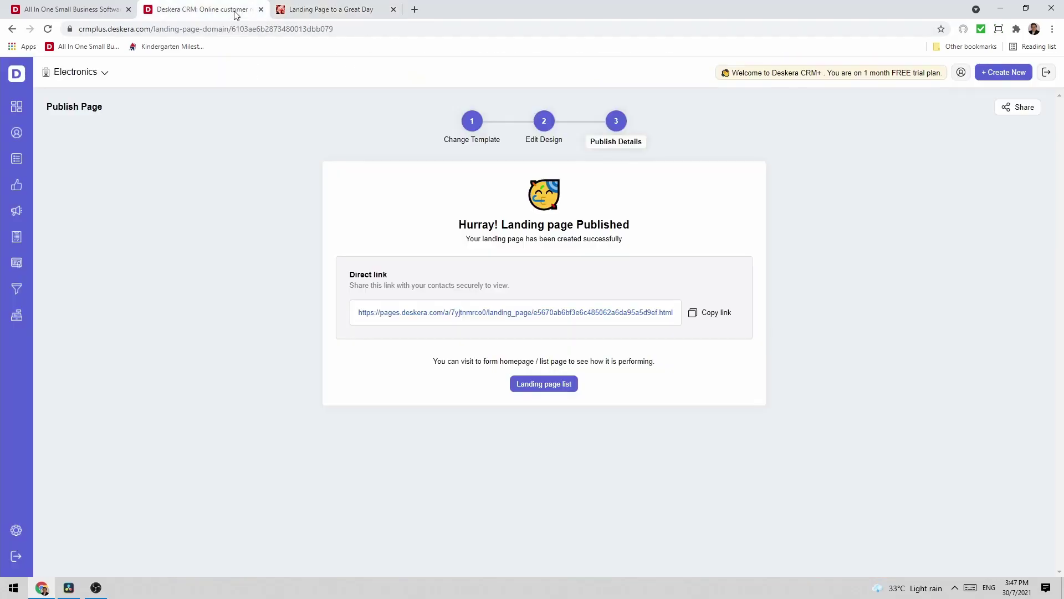
click(533, 385)
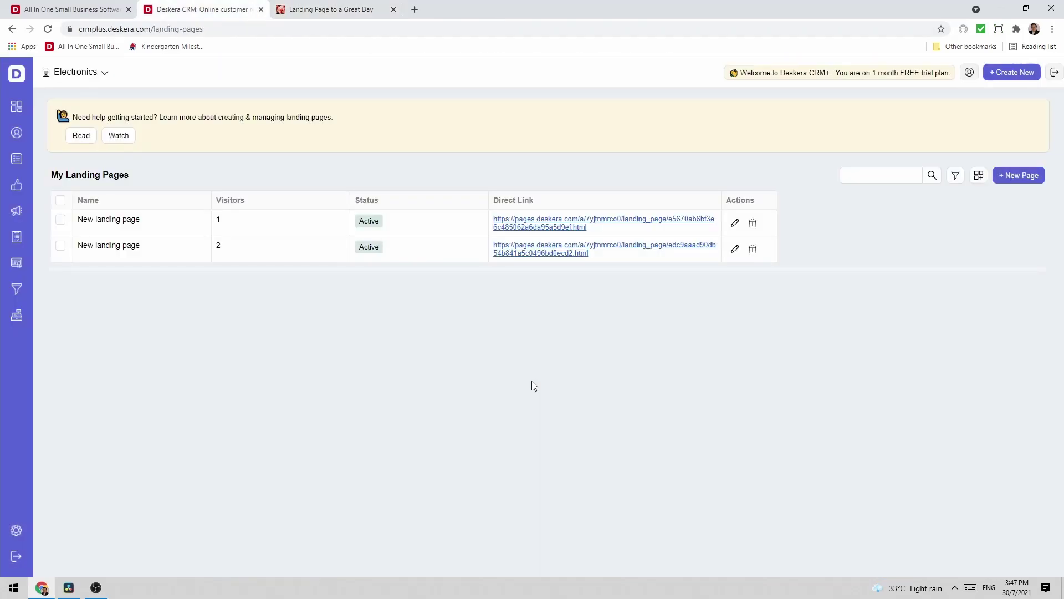
click(151, 225)
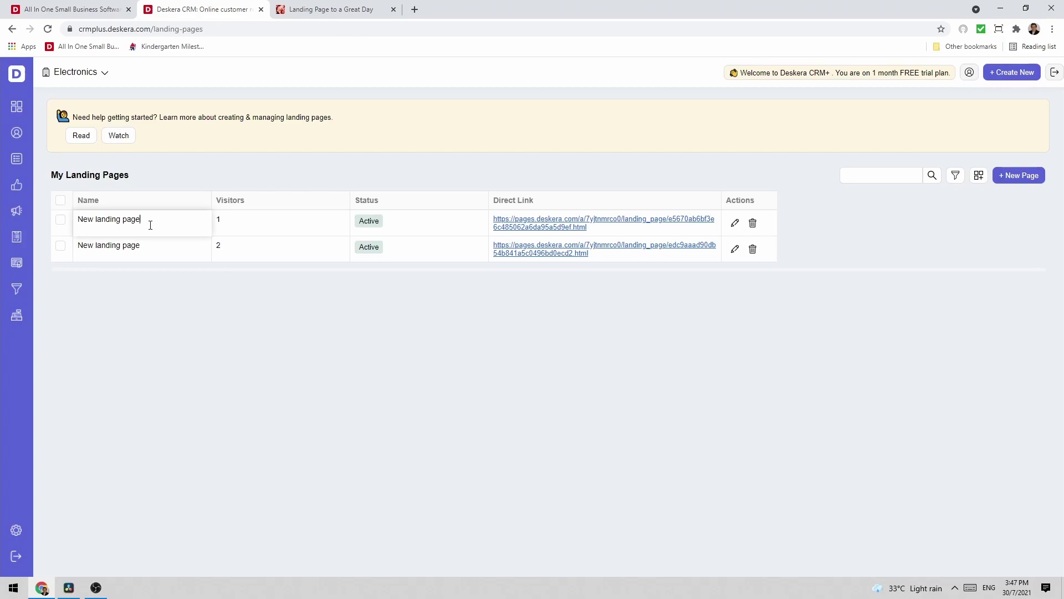
drag(151, 225, 82, 215)
text(Great Day)
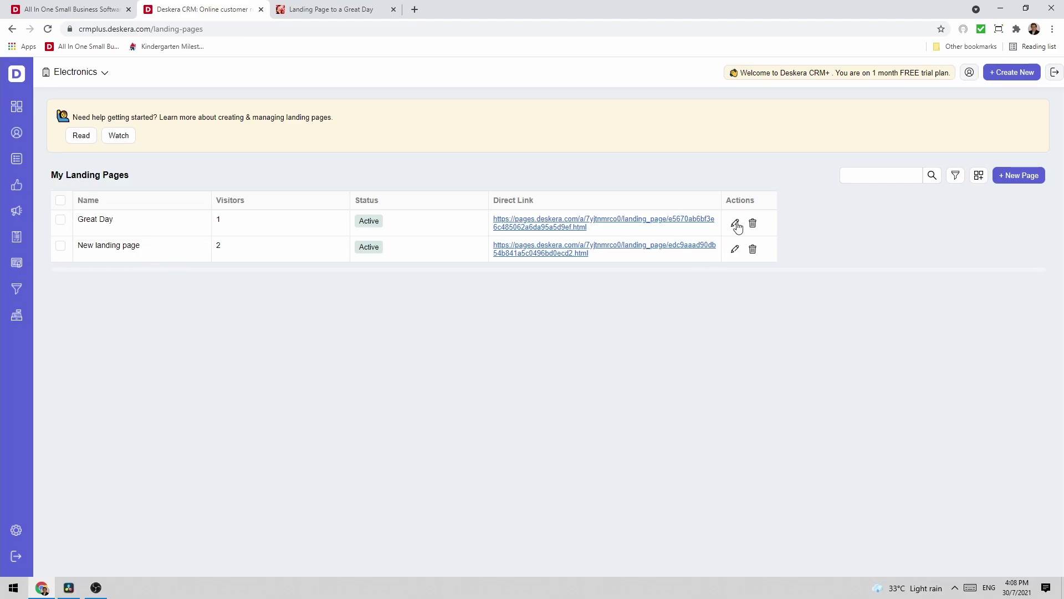
- Open Great Day in the designer and place a Name/Email/Phone form right under 'Our Features'
click(736, 224)
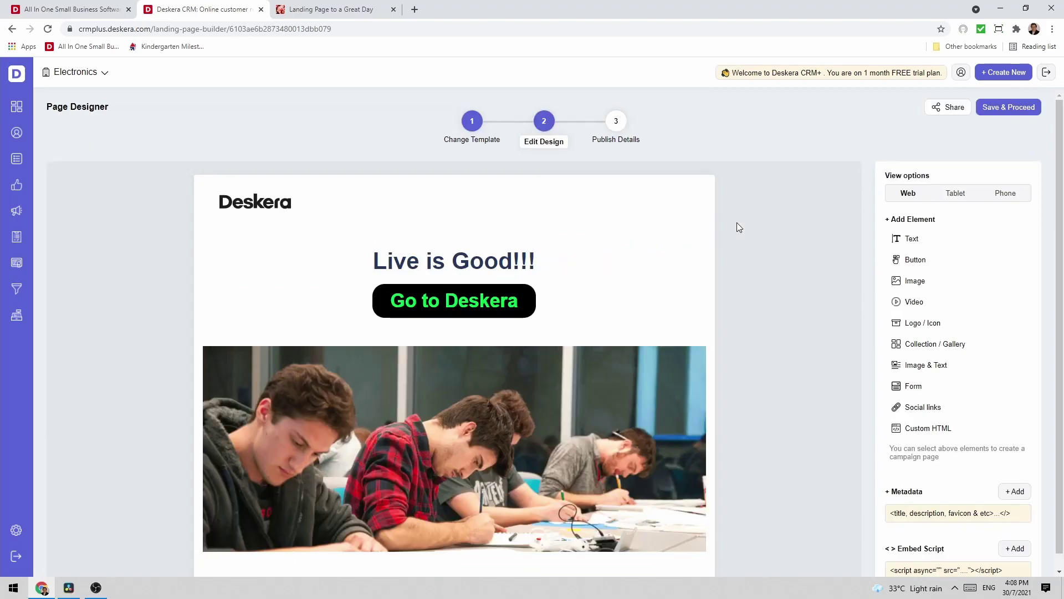
scroll(742, 234, down, 4)
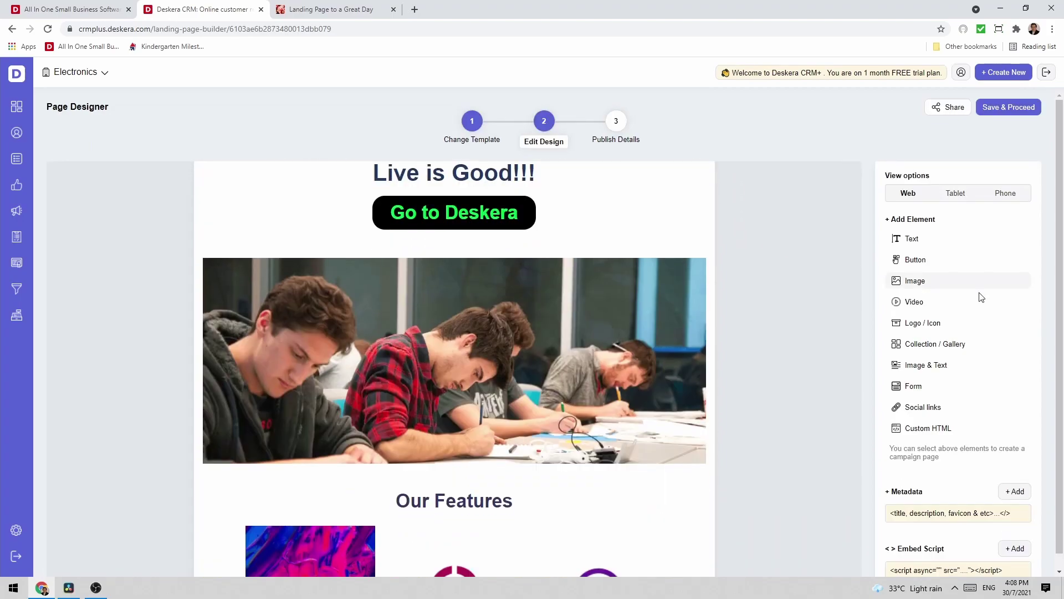
click(898, 389)
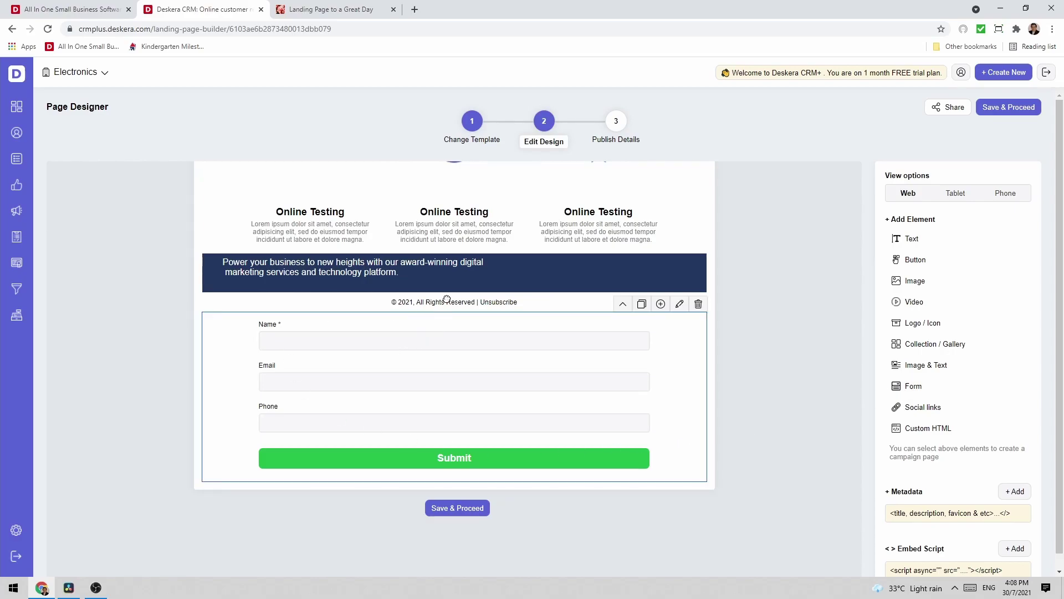
drag(438, 318, 454, 242)
click(687, 329)
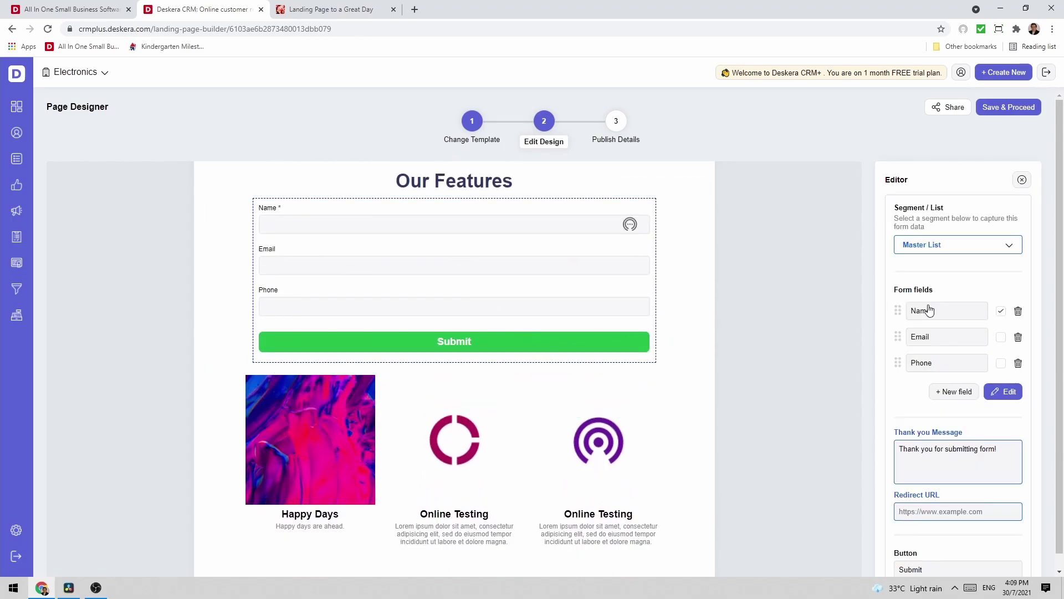
- Route form submissions to New Customers and add Size of Company, Date of Birth and Additional Information fields
click(988, 249)
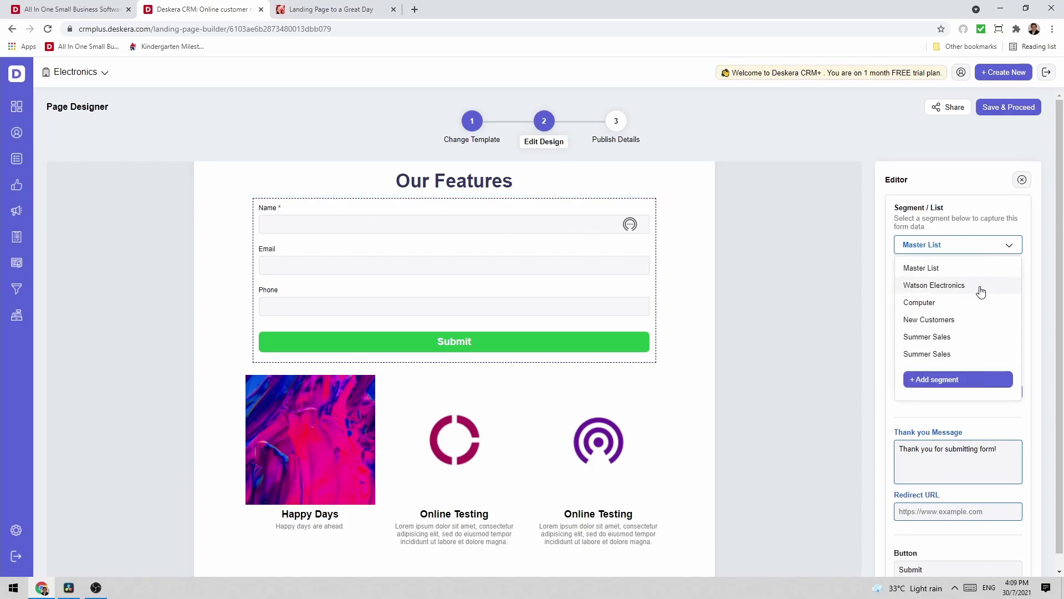
click(964, 321)
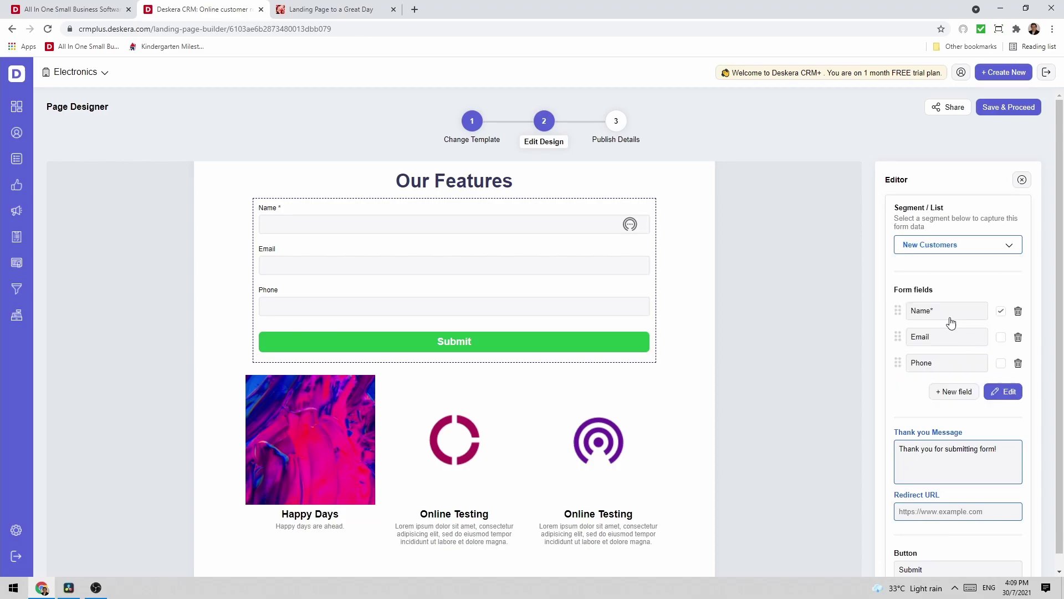
click(998, 394)
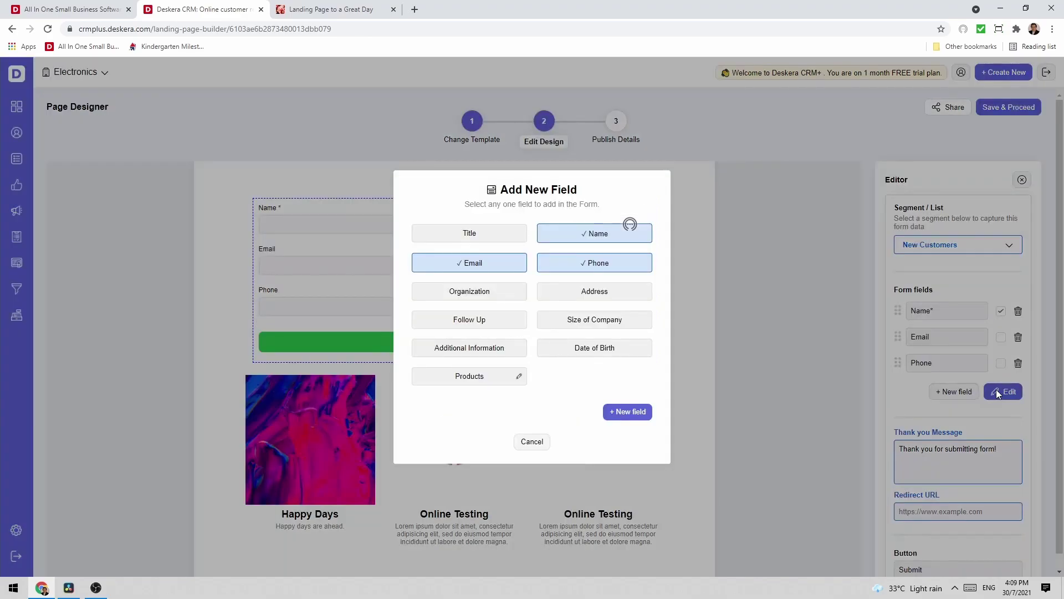
click(587, 323)
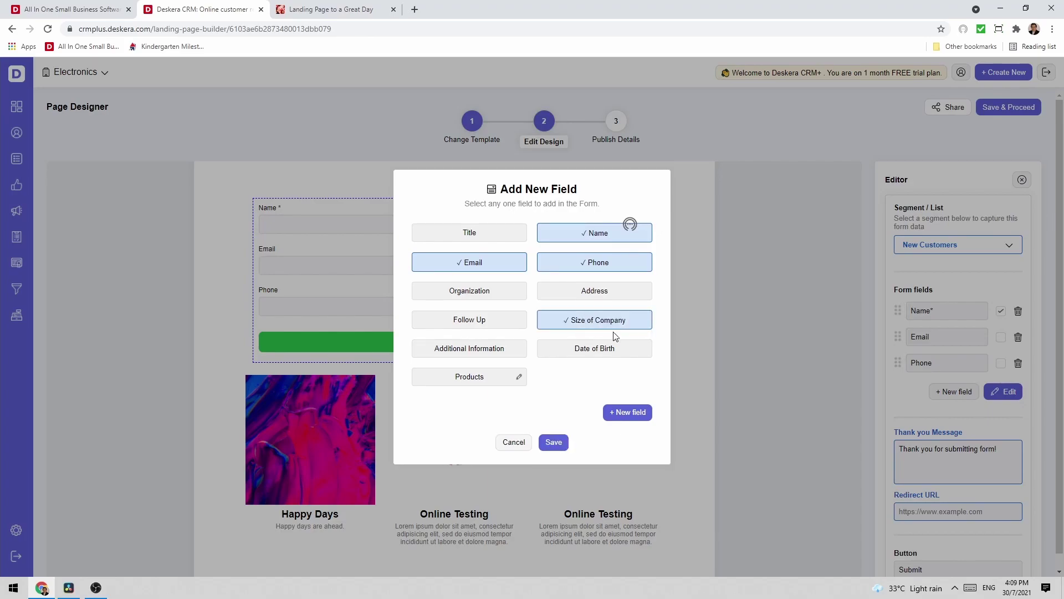
click(585, 353)
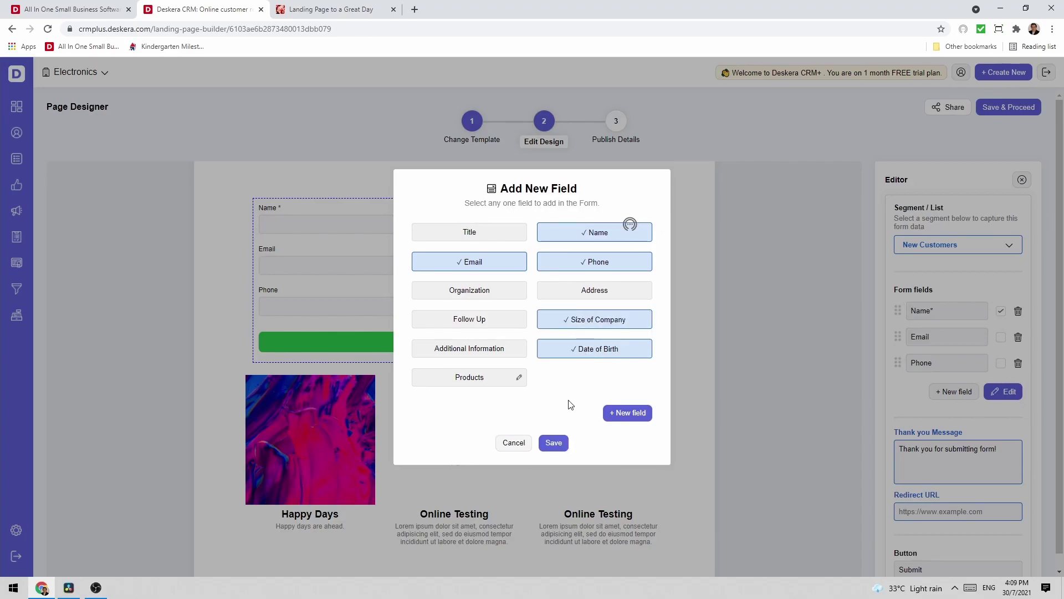
click(445, 354)
click(553, 442)
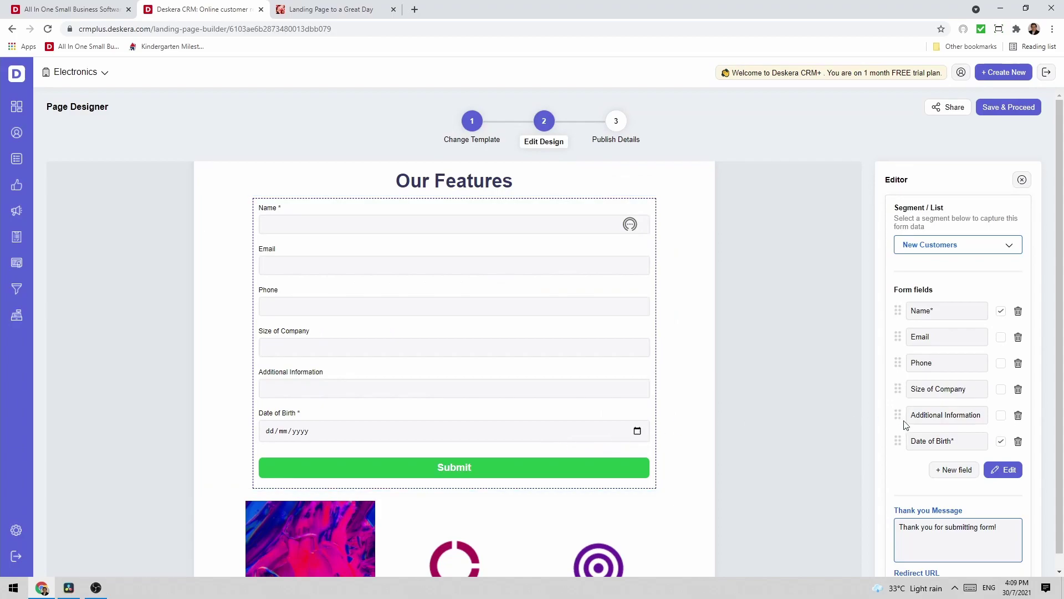
- Order fields as Name, Email, Date of Birth, Size of Company, Additional Information; delete Phone; require Email
drag(905, 443, 912, 400)
drag(897, 440, 898, 336)
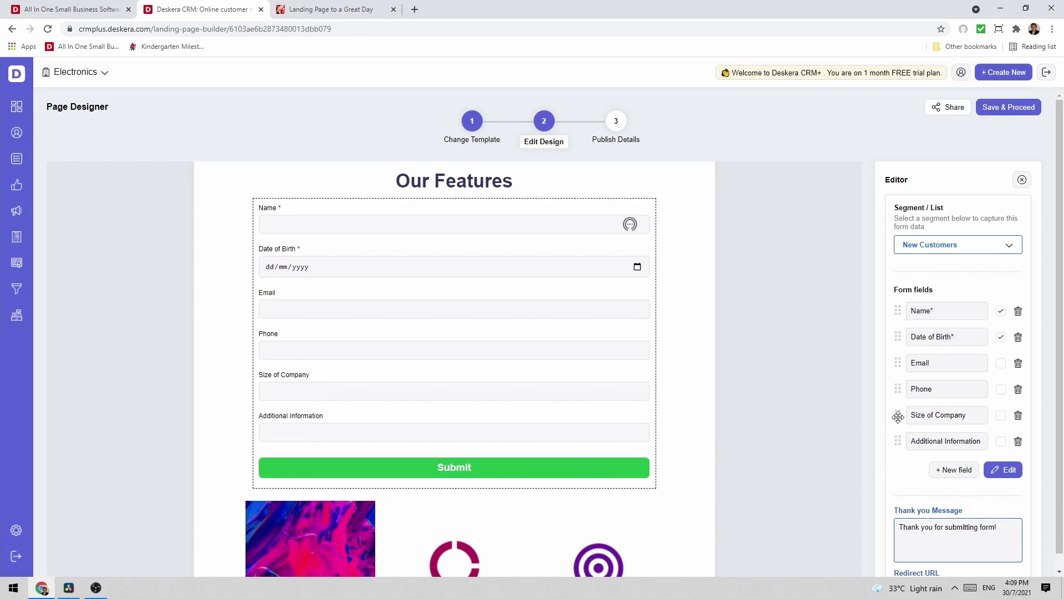
drag(898, 415, 899, 336)
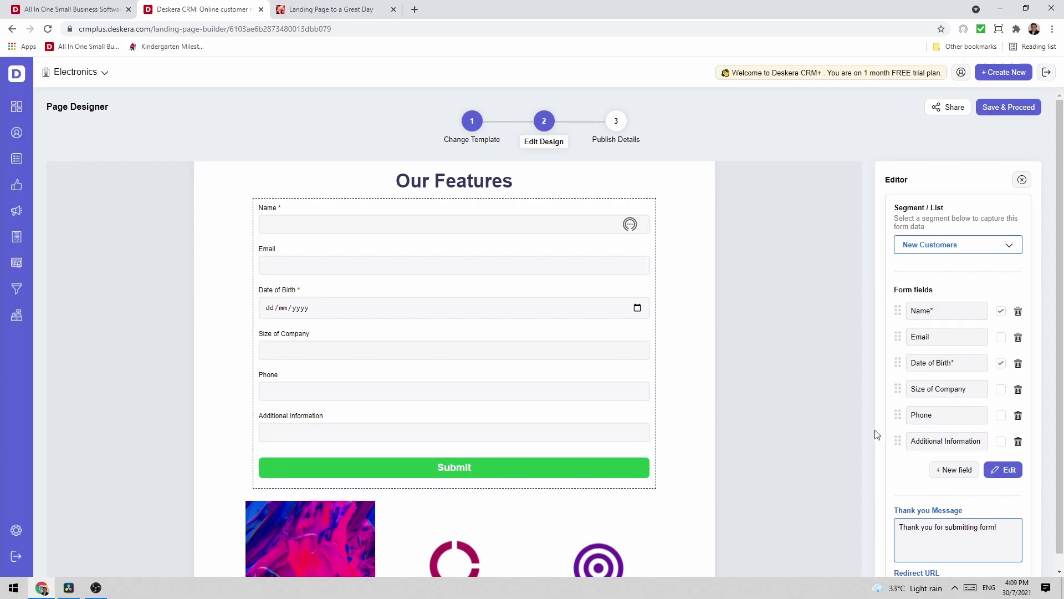
click(1019, 416)
click(1001, 337)
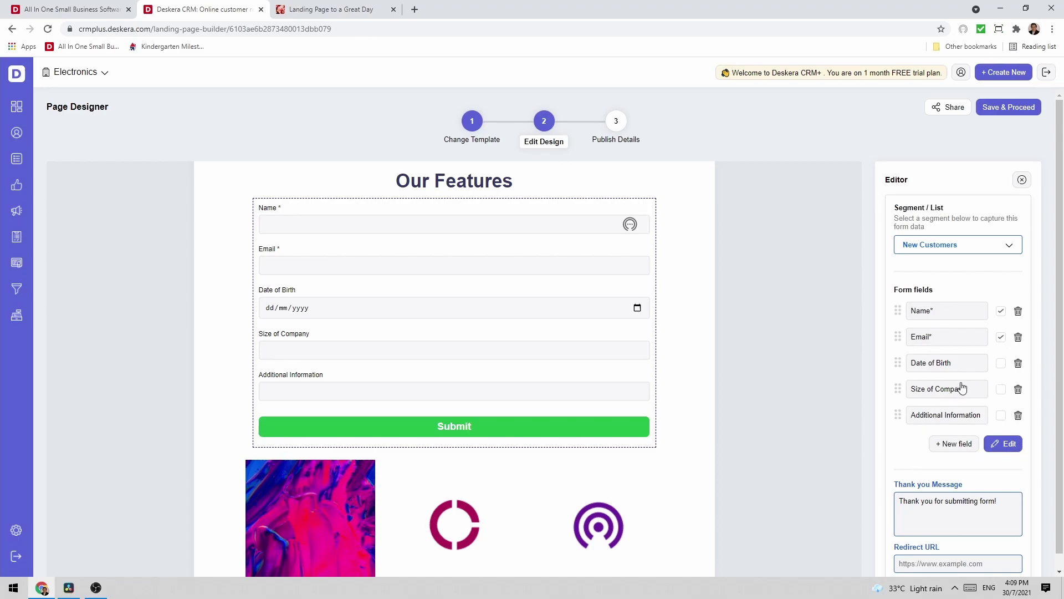
- Make the form's submit button background black
scroll(961, 386, down, 2)
scroll(962, 386, down, 1)
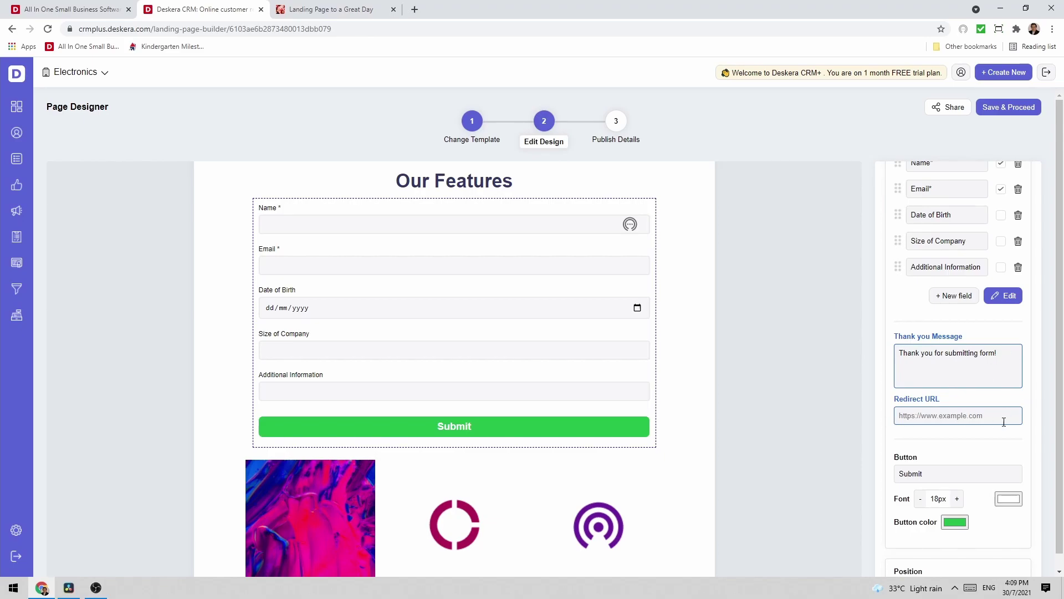
scroll(1004, 422, down, 2)
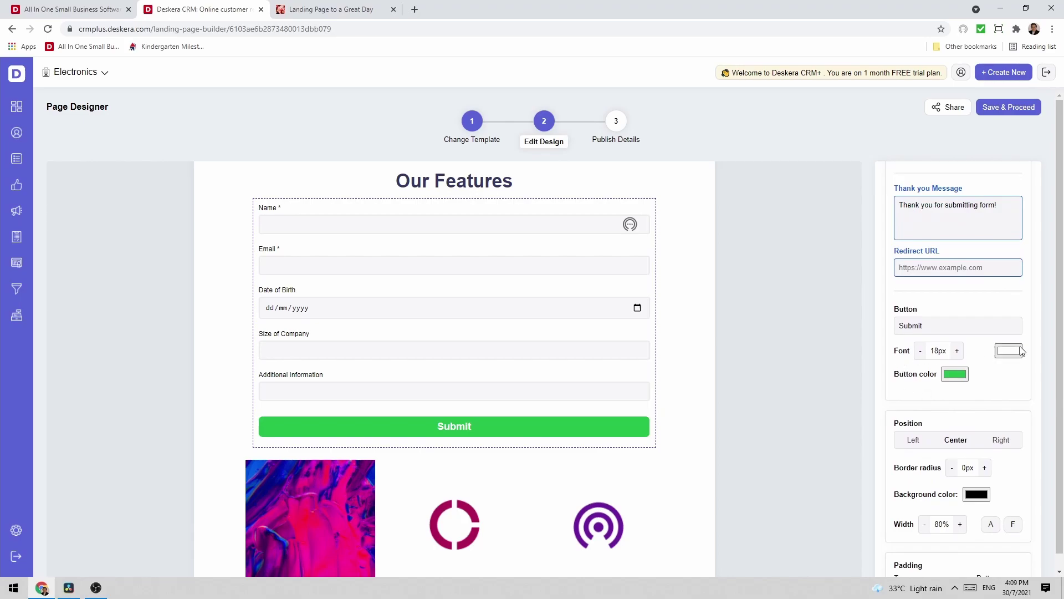
click(954, 374)
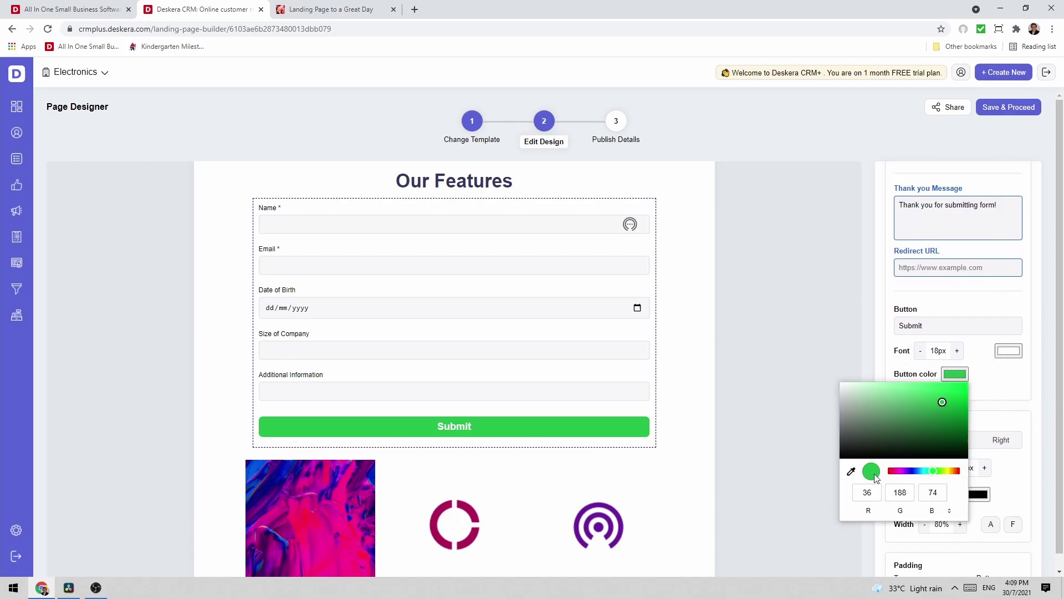
drag(942, 402, 842, 467)
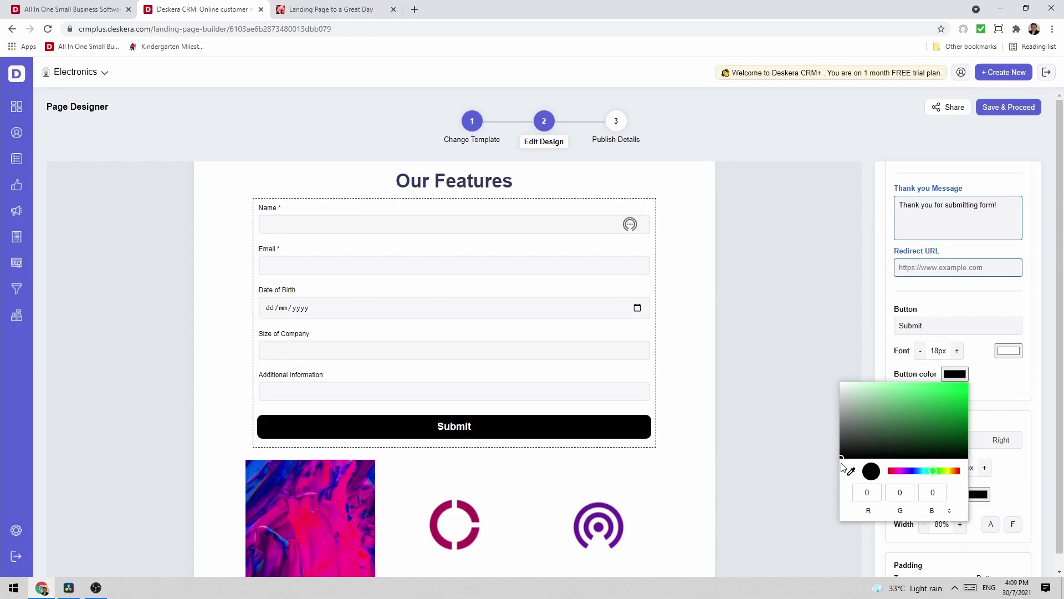
click(1027, 407)
- Set the button text colour to a bright green
click(1009, 350)
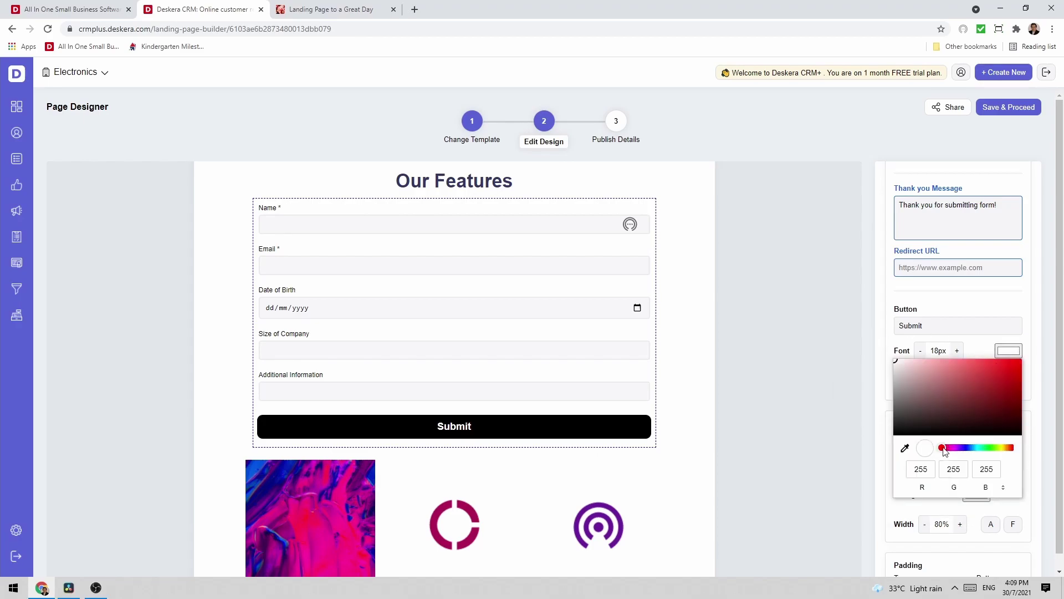
drag(945, 452, 987, 448)
click(976, 369)
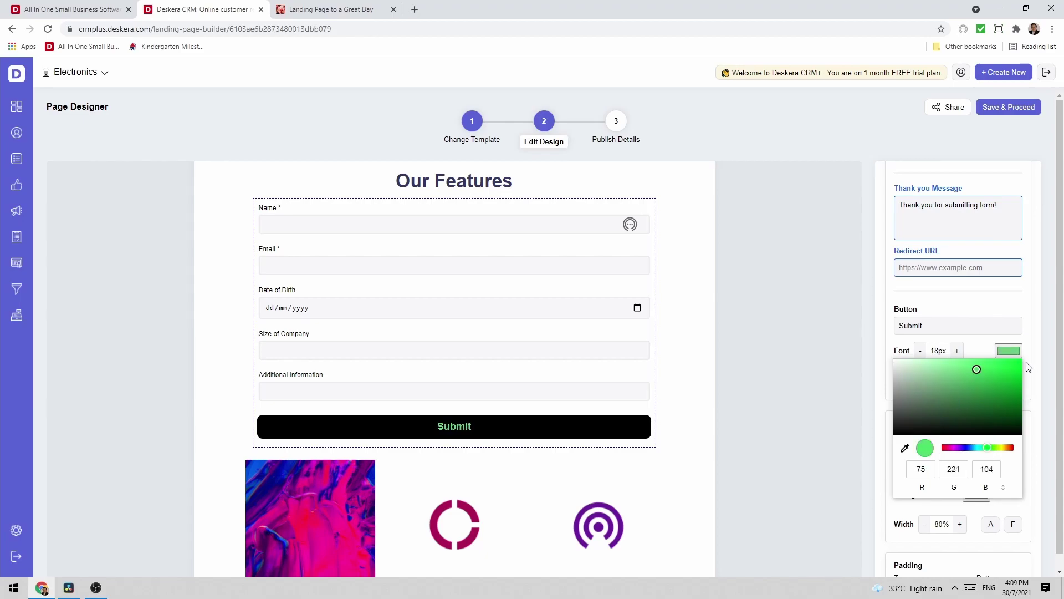
drag(1028, 367, 1038, 364)
click(1040, 394)
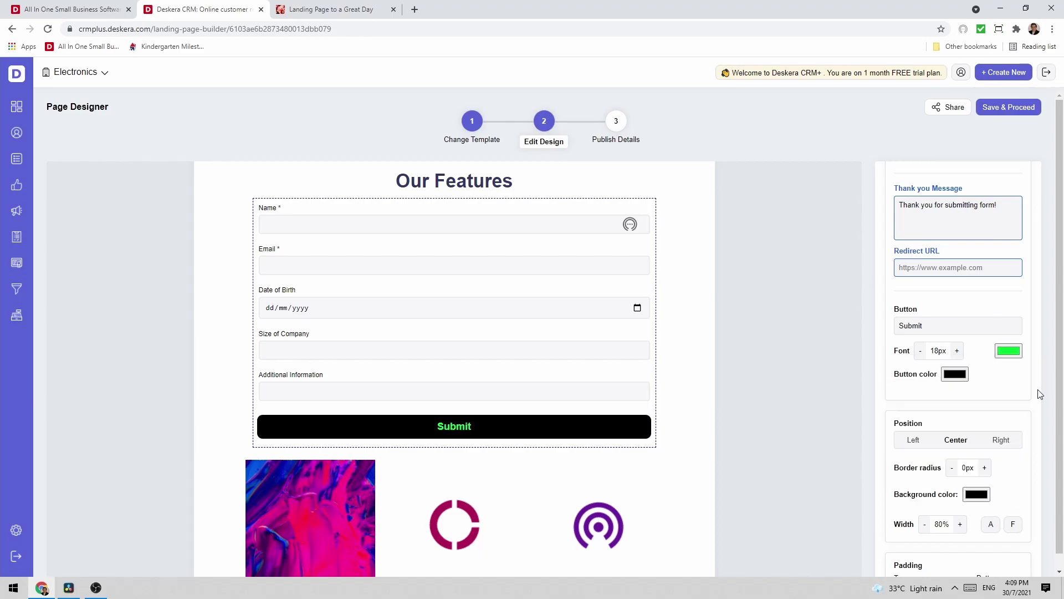
- Replace the 'Submit' label with 'Please Click here to get updated'
click(951, 325)
key(BackSpace)
key(BackSpace)
key(BackSpace)
key(BackSpace)
key(BackSpace)
key(BackSpace)
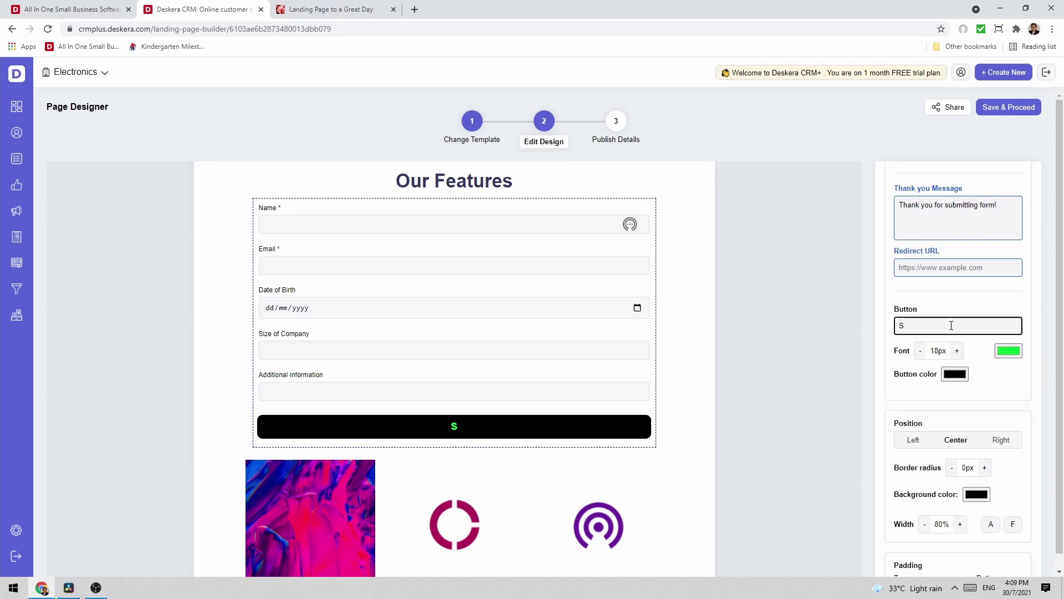
text(Please Click here )
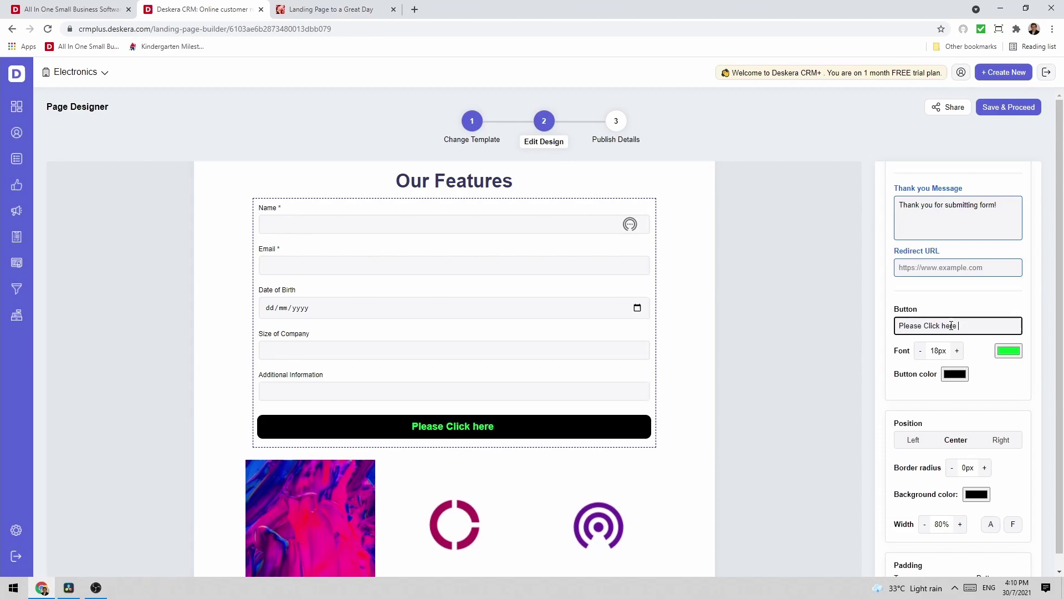
text(to get up)
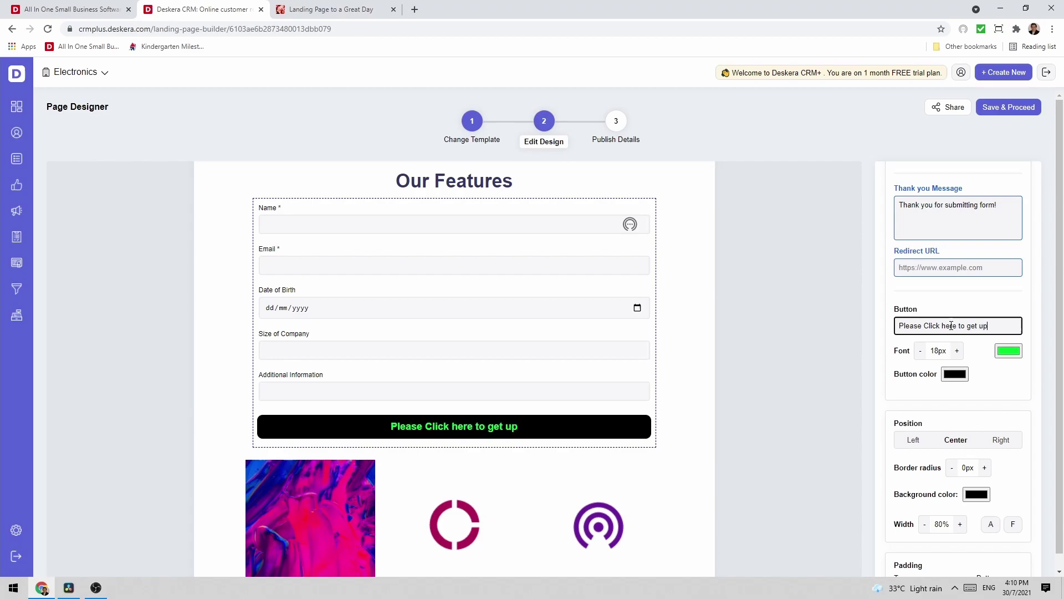
text(dated)
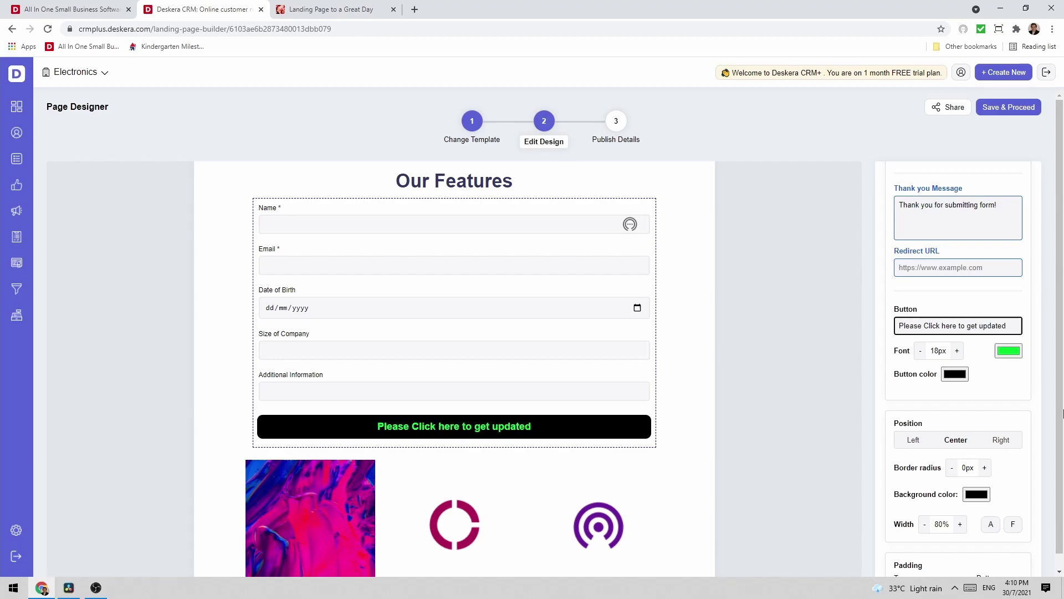
- Save the edited design and republish the landing page with Save & Proceed
scroll(1000, 377, down, 4)
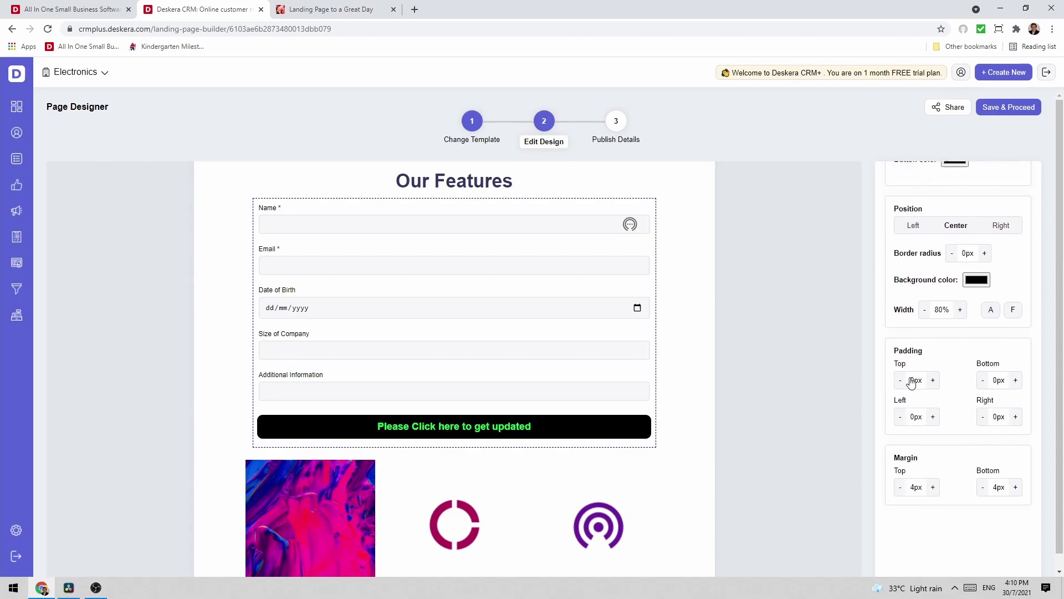
scroll(983, 451, up, 10)
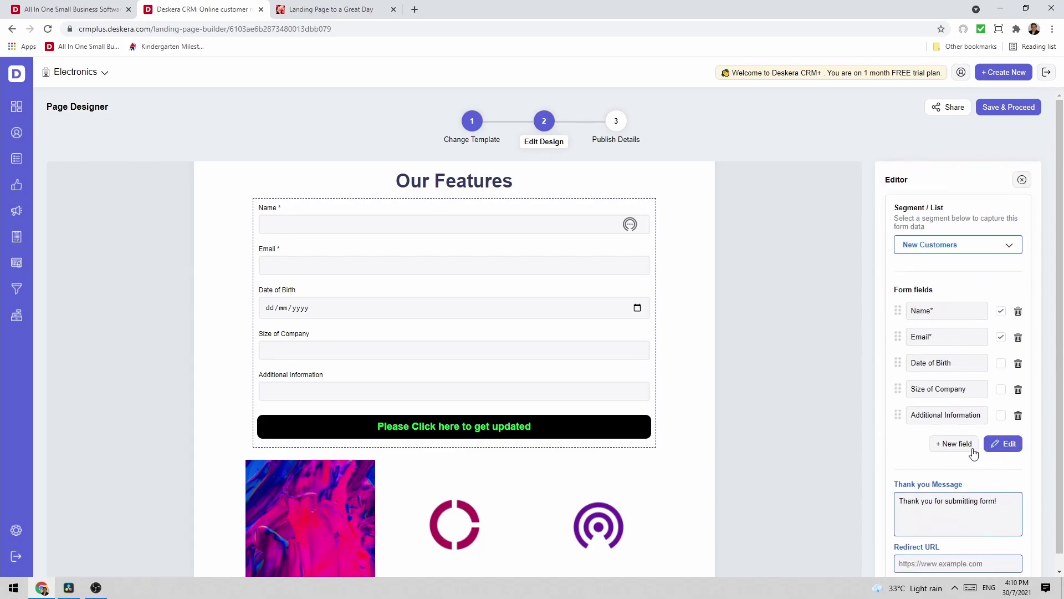
scroll(651, 410, up, 1)
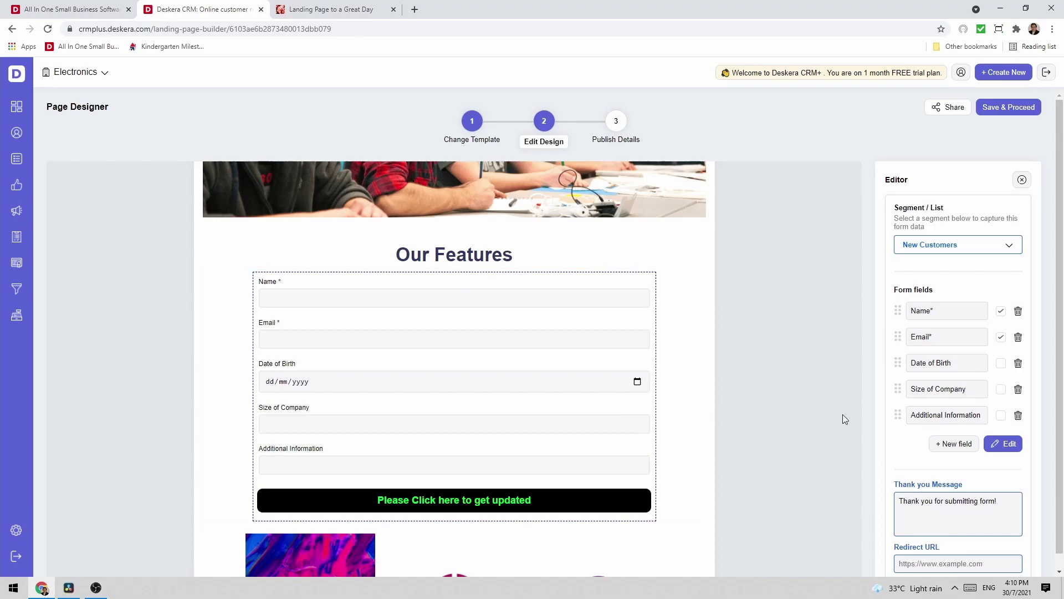
click(997, 109)
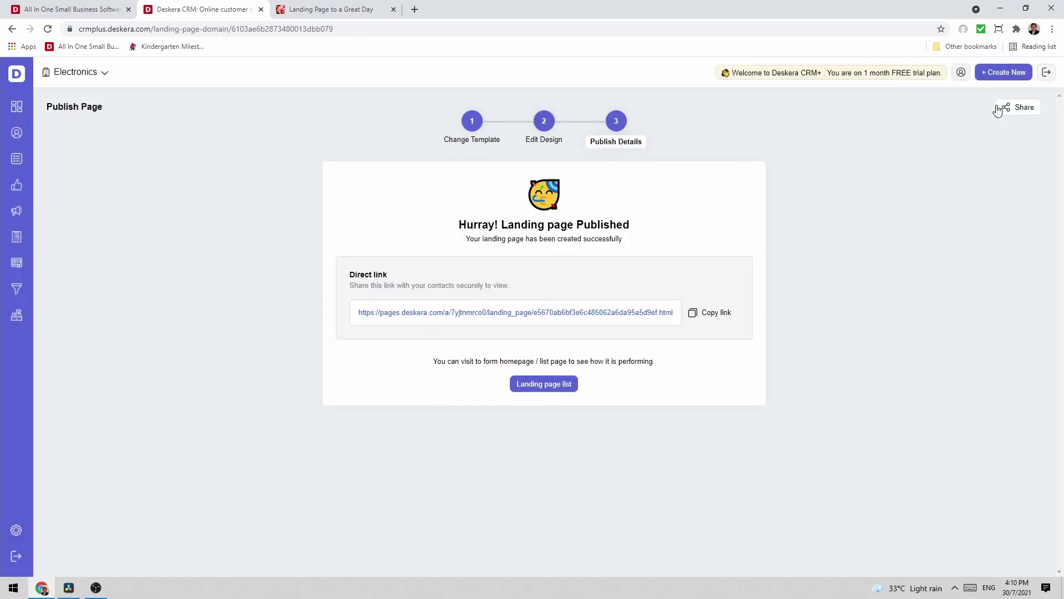
- Open the live page from the list, test Go to Deskera, then return to the form
click(559, 386)
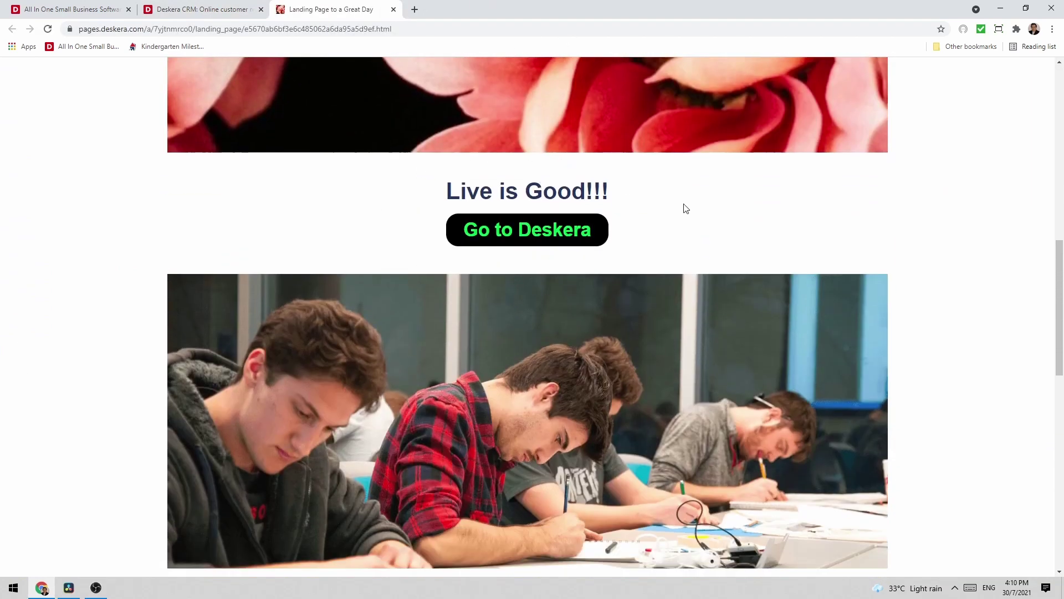
click(578, 230)
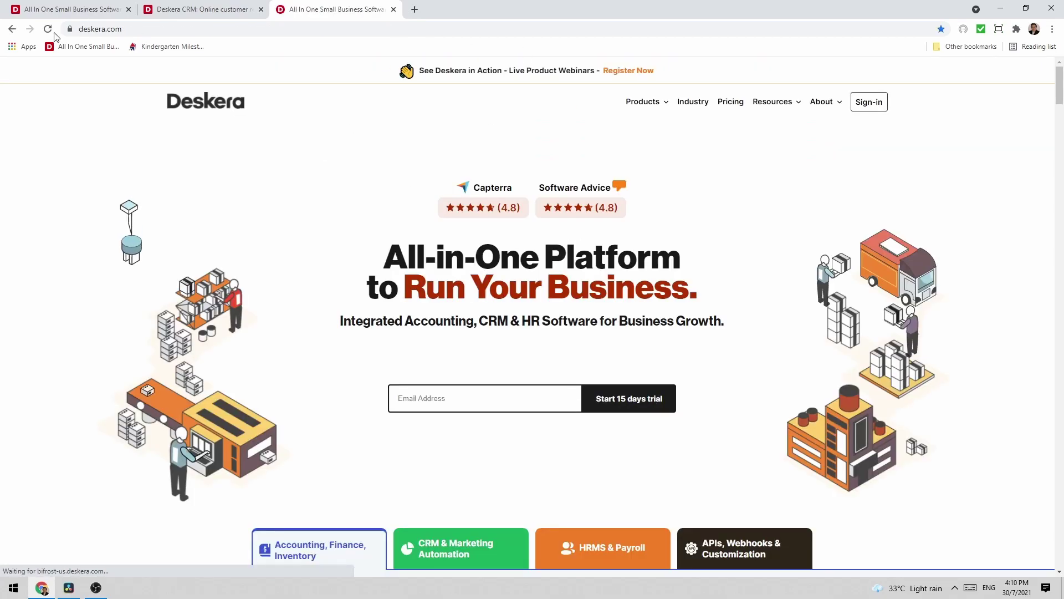
click(12, 29)
scroll(343, 297, down, 5)
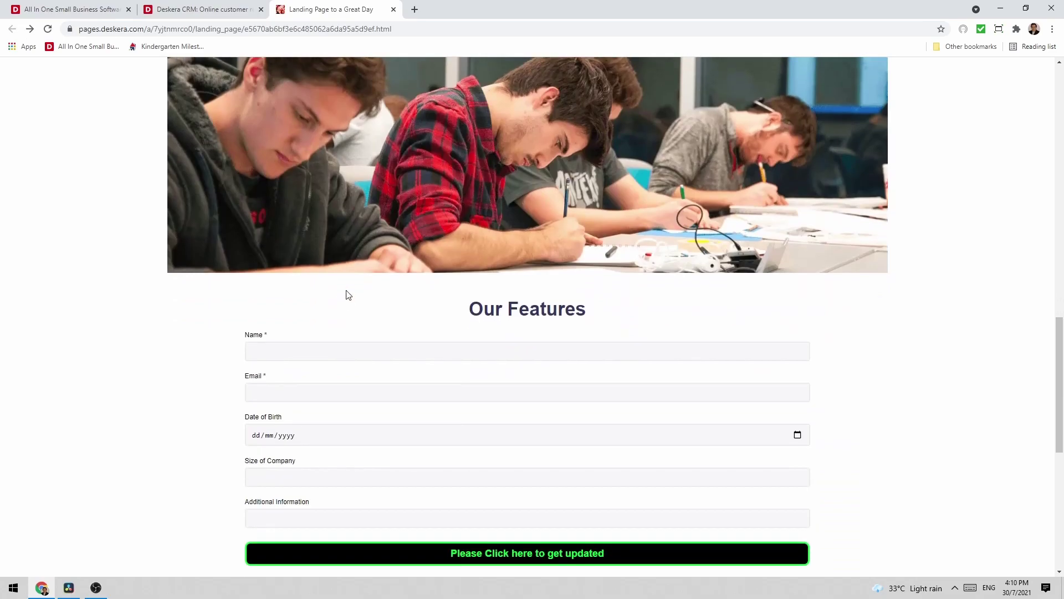
- Fill the Name and Email fields using the browser's saved suggestions
scroll(347, 294, down, 3)
click(272, 204)
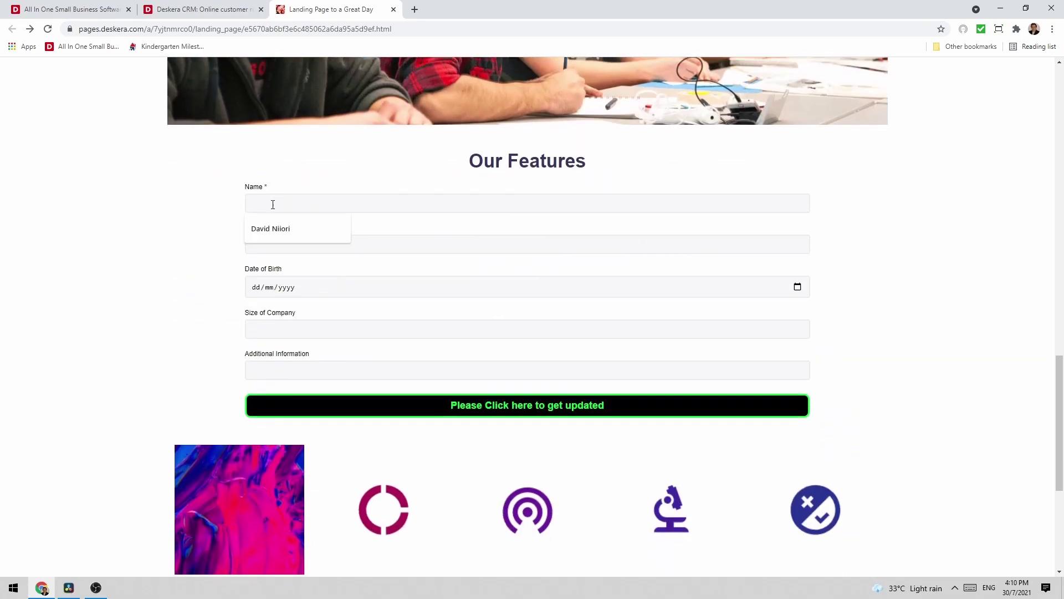
text(David Niiori)
click(283, 228)
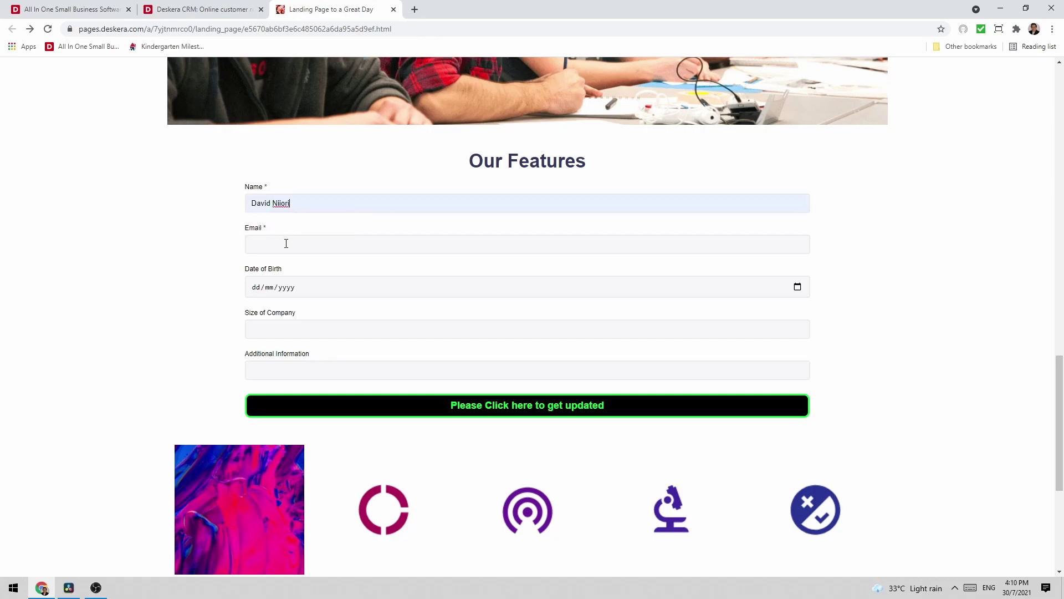
click(285, 243)
click(291, 270)
- Pick 10 October 1983 as the Date of Birth in the calendar
click(287, 287)
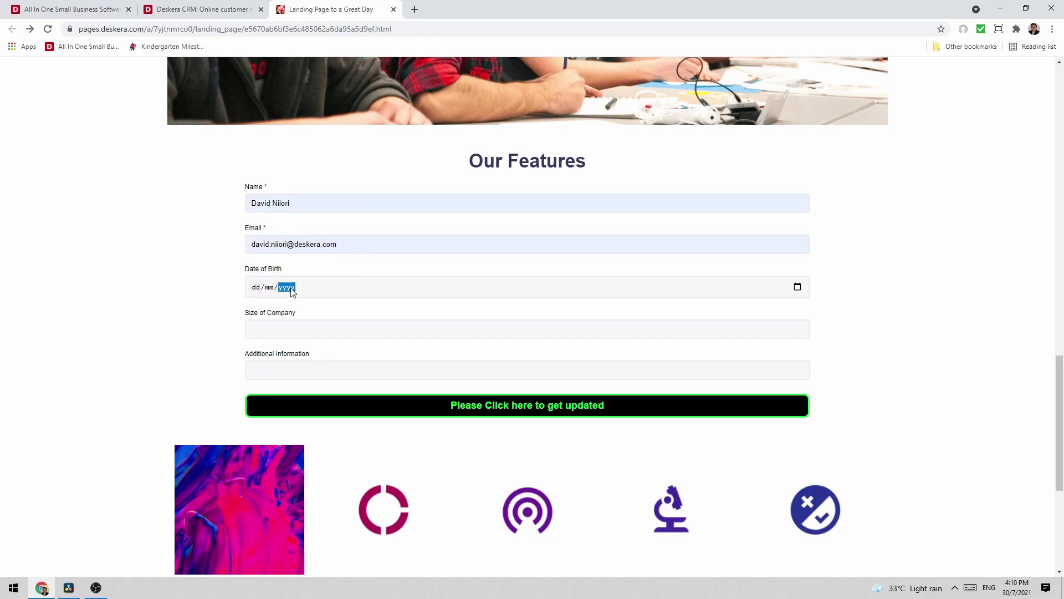
click(796, 287)
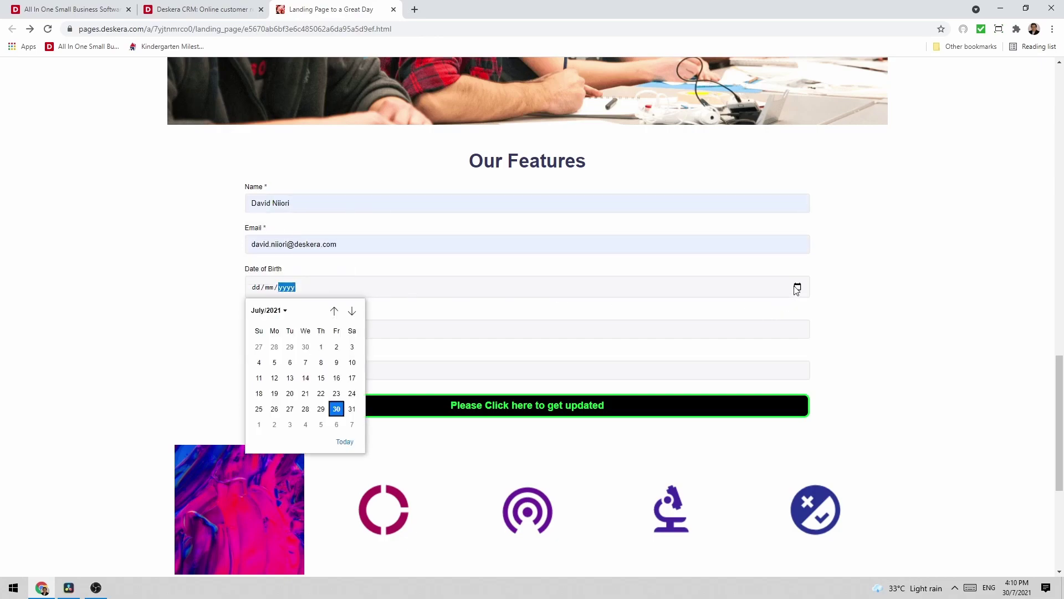
click(275, 311)
scroll(322, 365, up, 1)
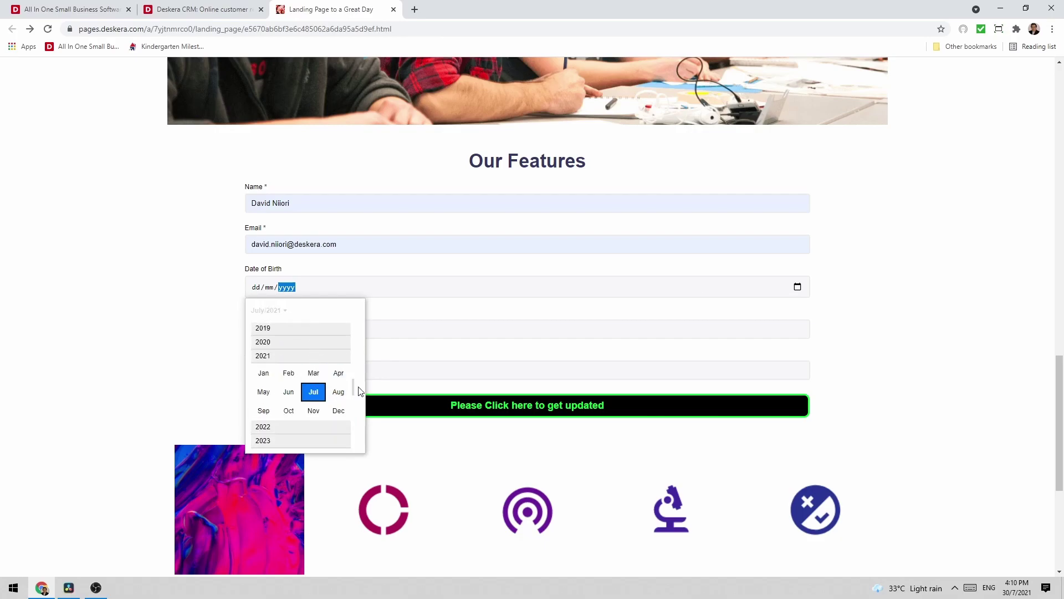
drag(353, 391, 356, 329)
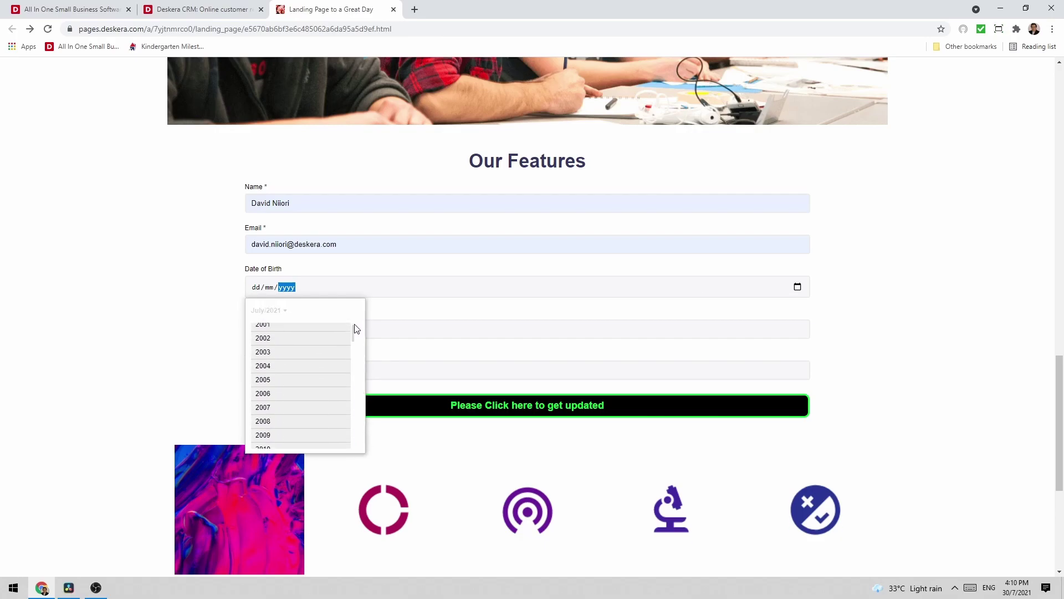
scroll(332, 347, up, 5)
click(304, 374)
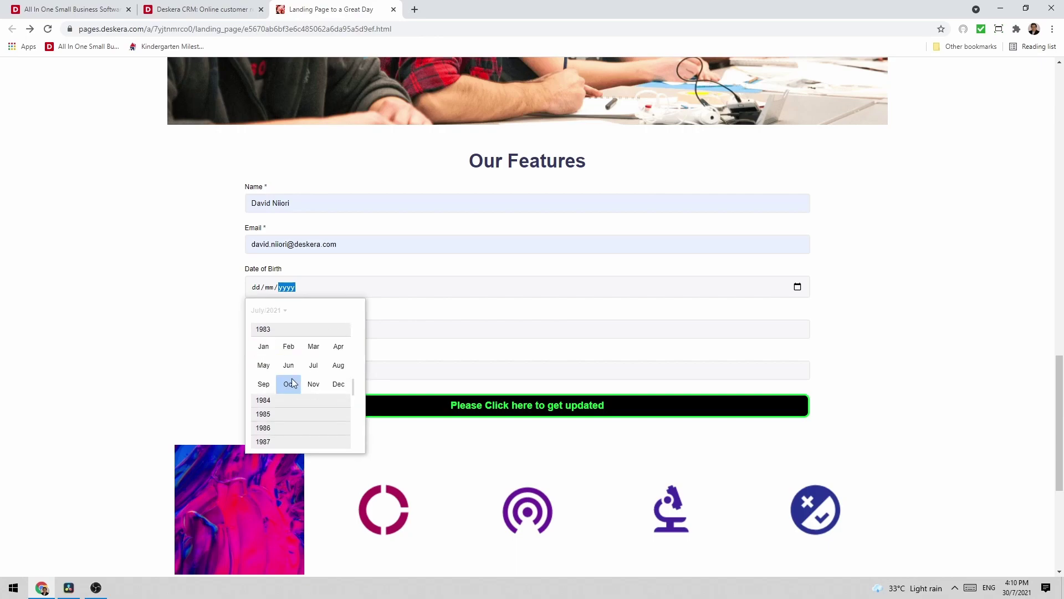
click(289, 384)
click(276, 375)
- Enter company size 10 and 'I like Weekends', then submit the form
click(276, 327)
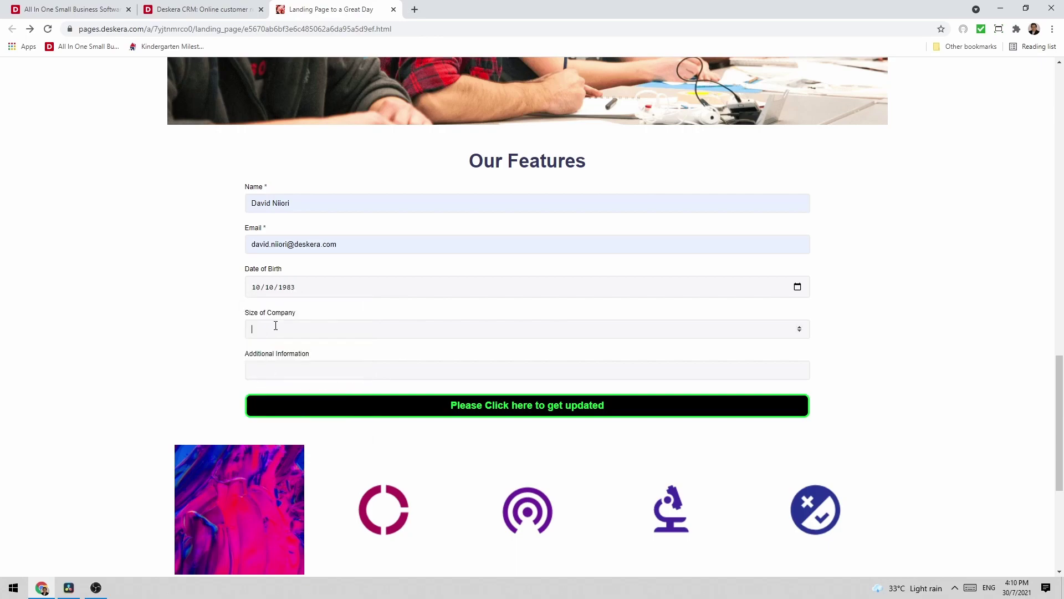
click(281, 368)
text(I)
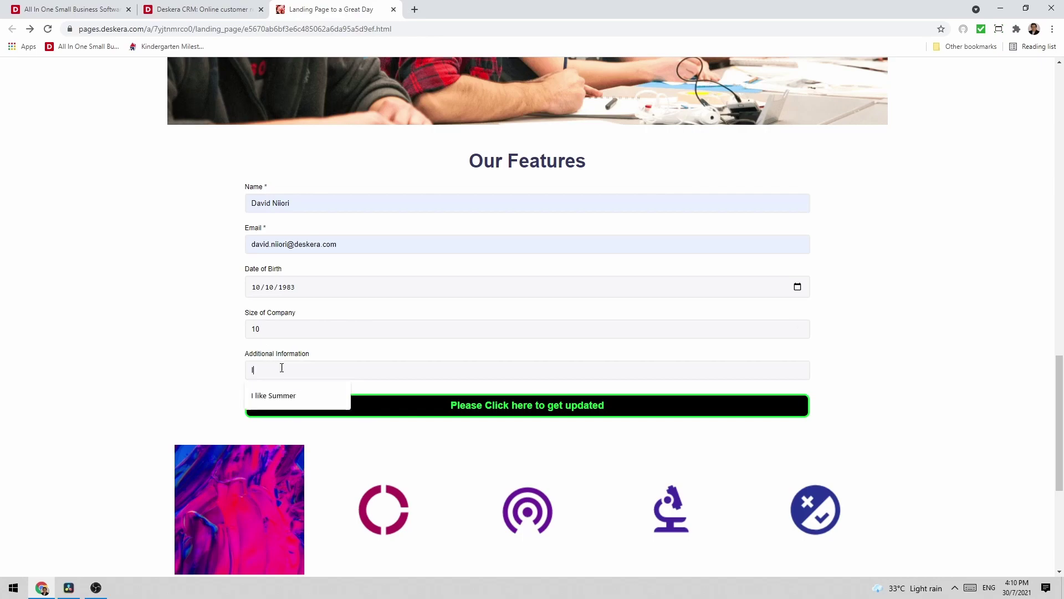
text( like Weekends)
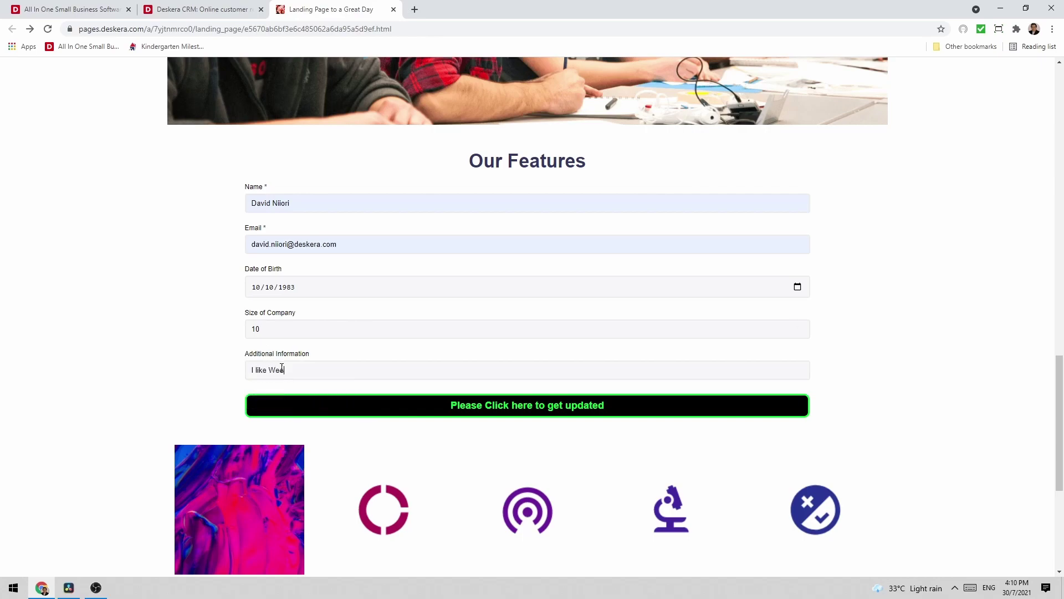
click(511, 417)
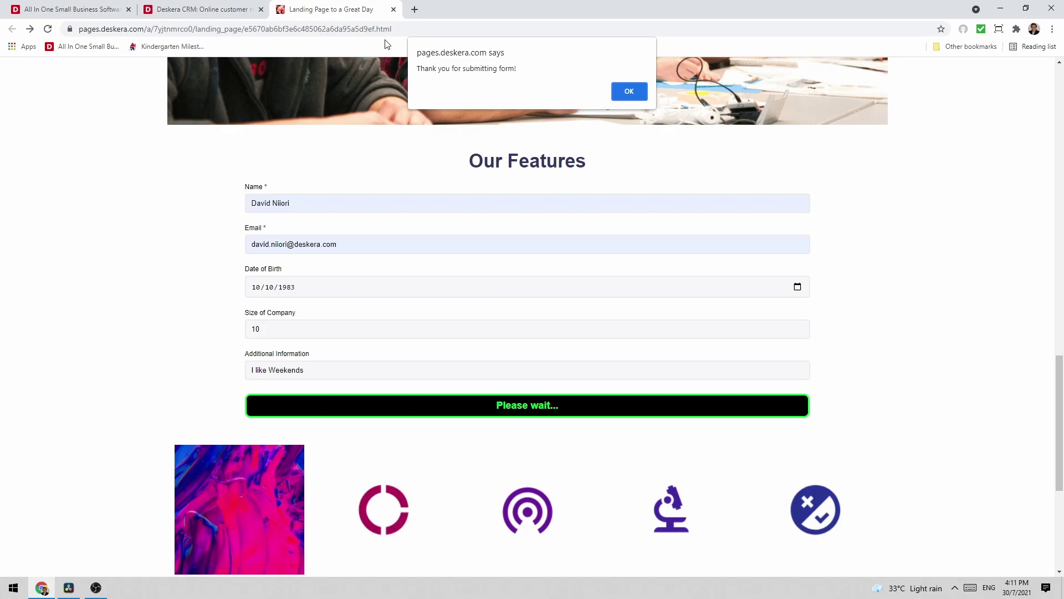
- Dismiss the thank-you alert, check the CRM Contacts list for the submission, then return to the live page
click(628, 92)
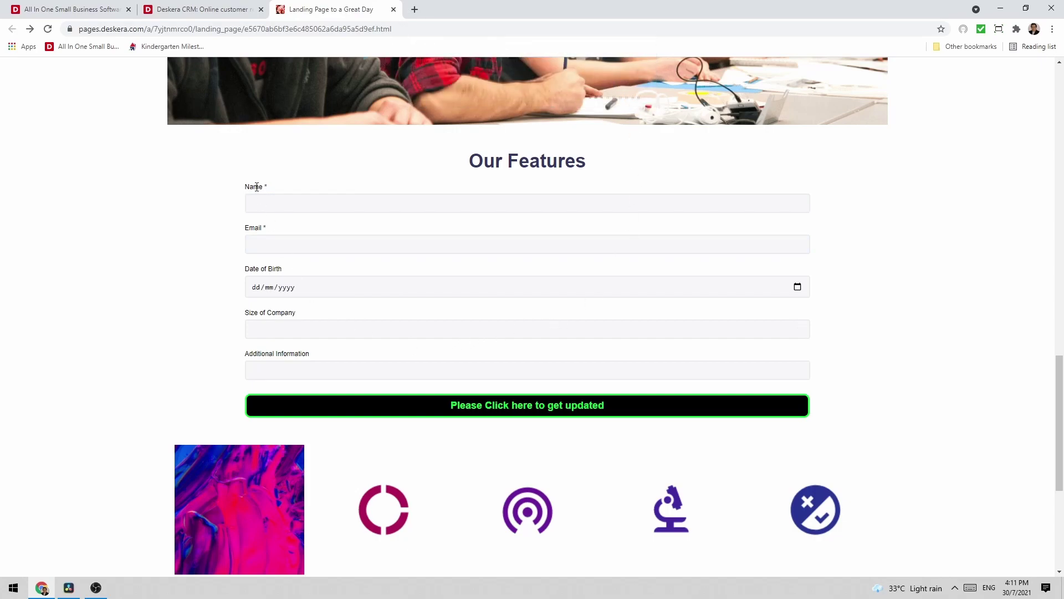
click(187, 9)
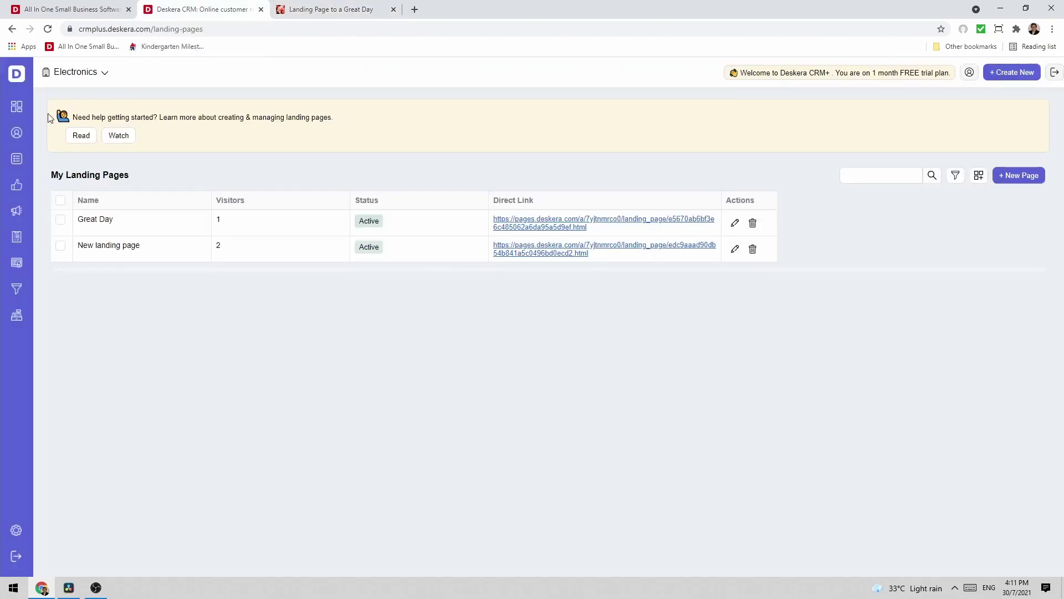
click(18, 133)
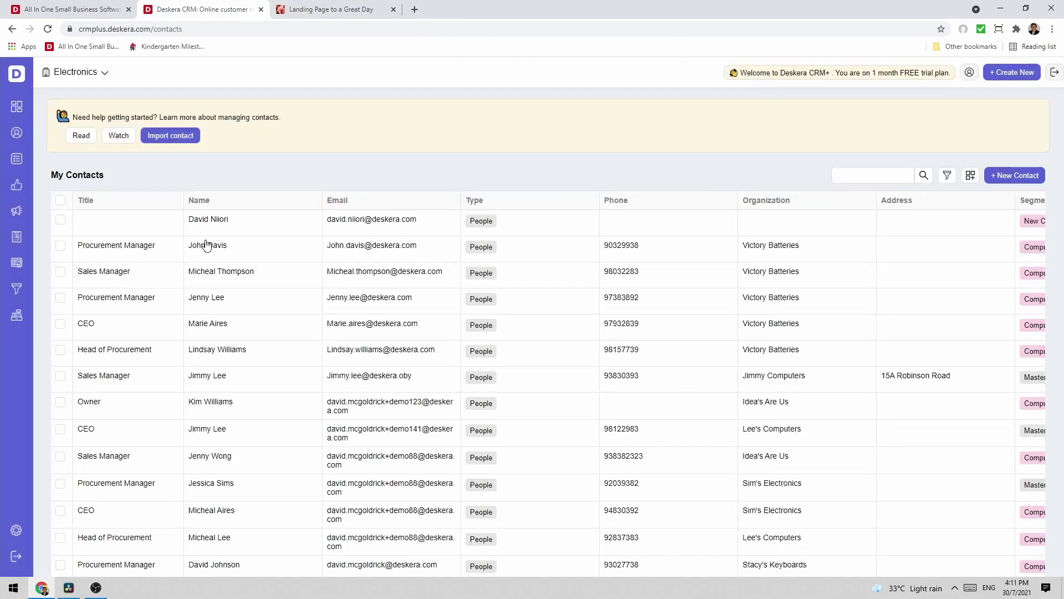
click(336, 12)
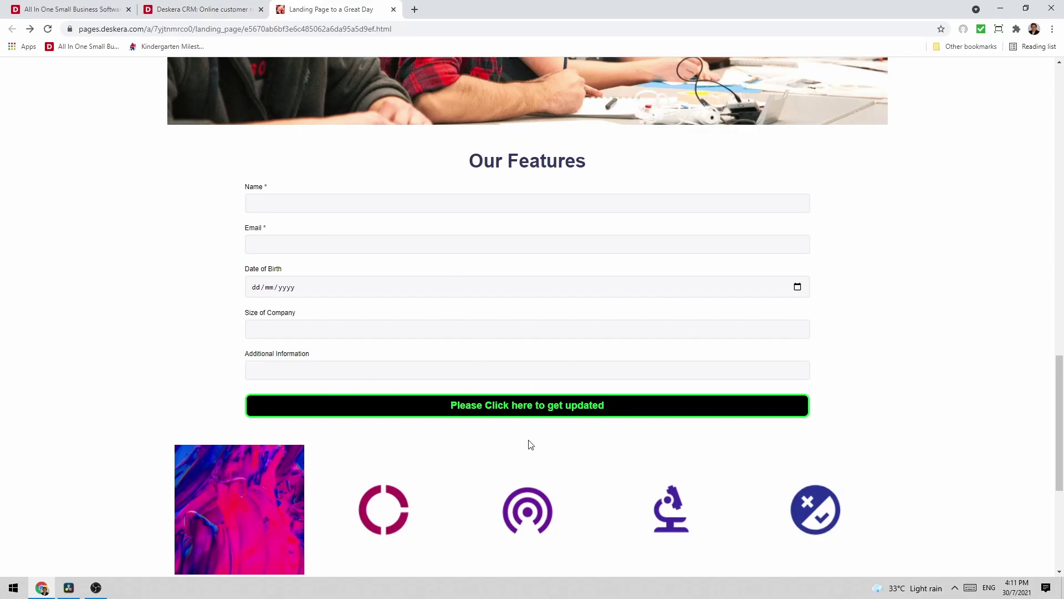
scroll(529, 444, down, 5)
scroll(529, 443, up, 20)
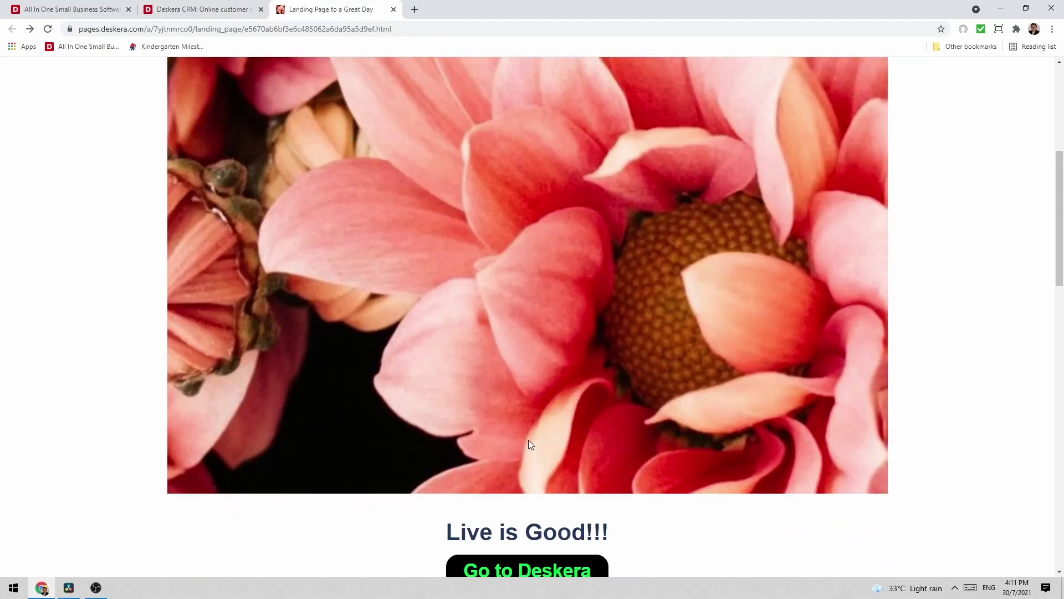